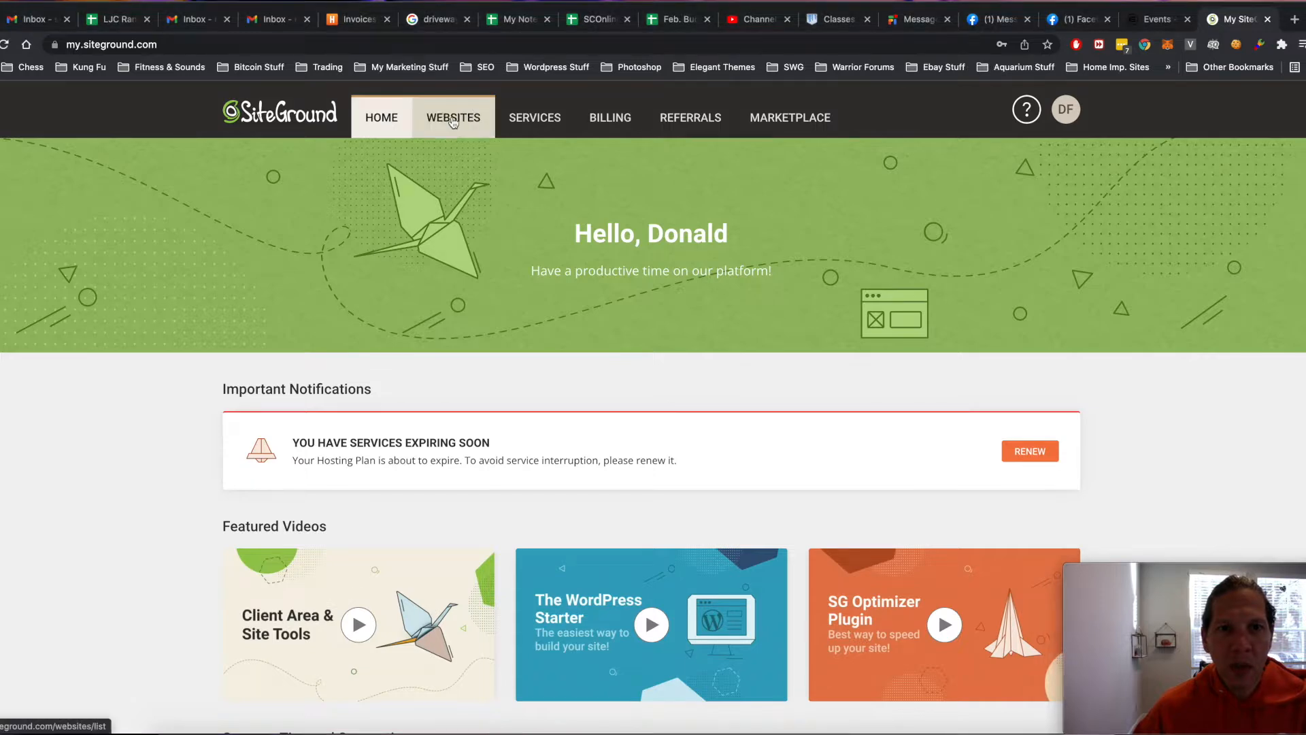
- Go to the Websites list and start adding a new site from the bottom of the list
{"action": "left_click", "coordinate": [453, 119]}
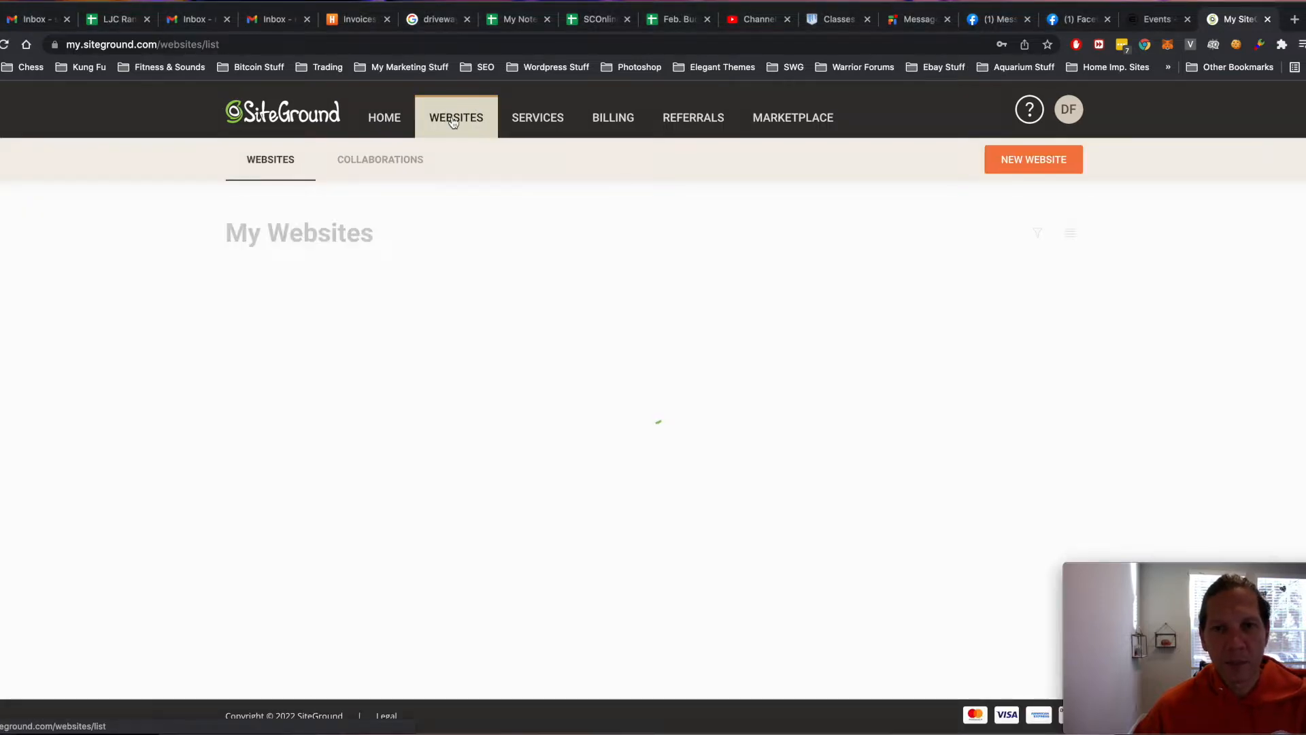
{"action": "scroll", "coordinate": [512, 260], "scroll_direction": "down", "scroll_amount": 15}
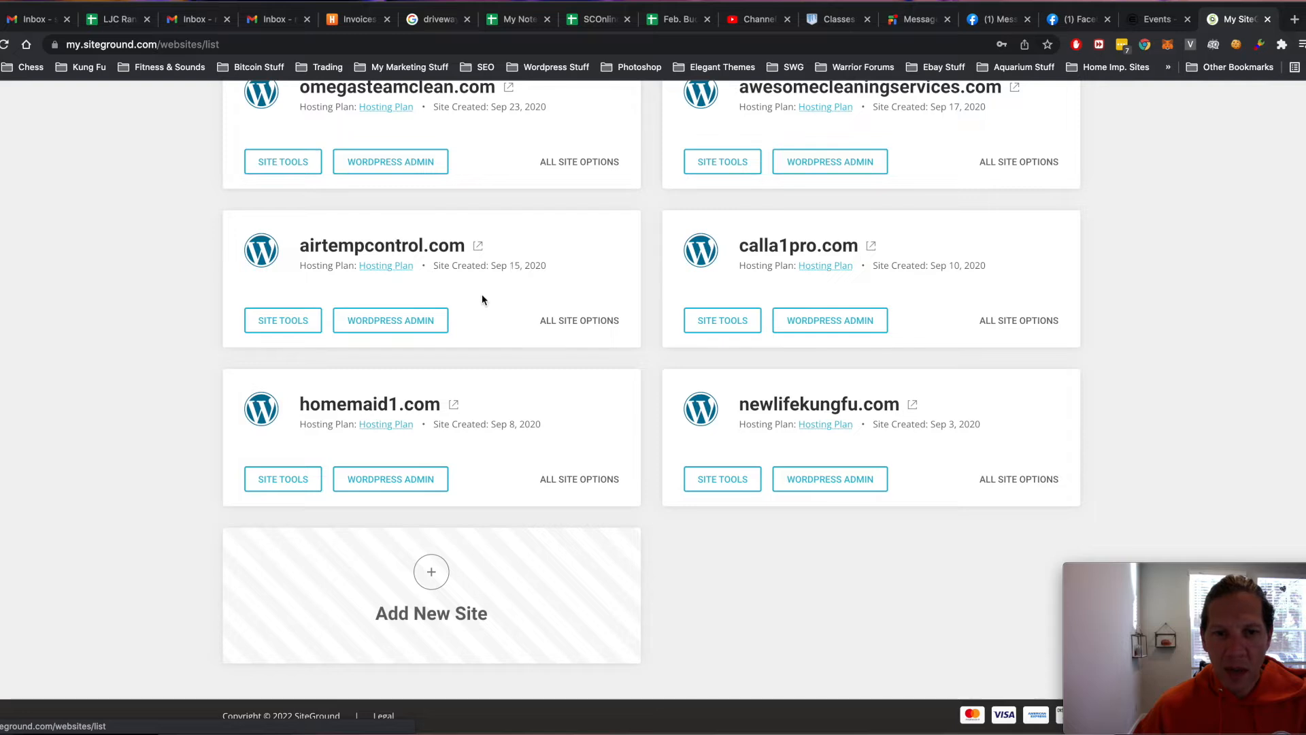
{"action": "left_click", "coordinate": [431, 570]}
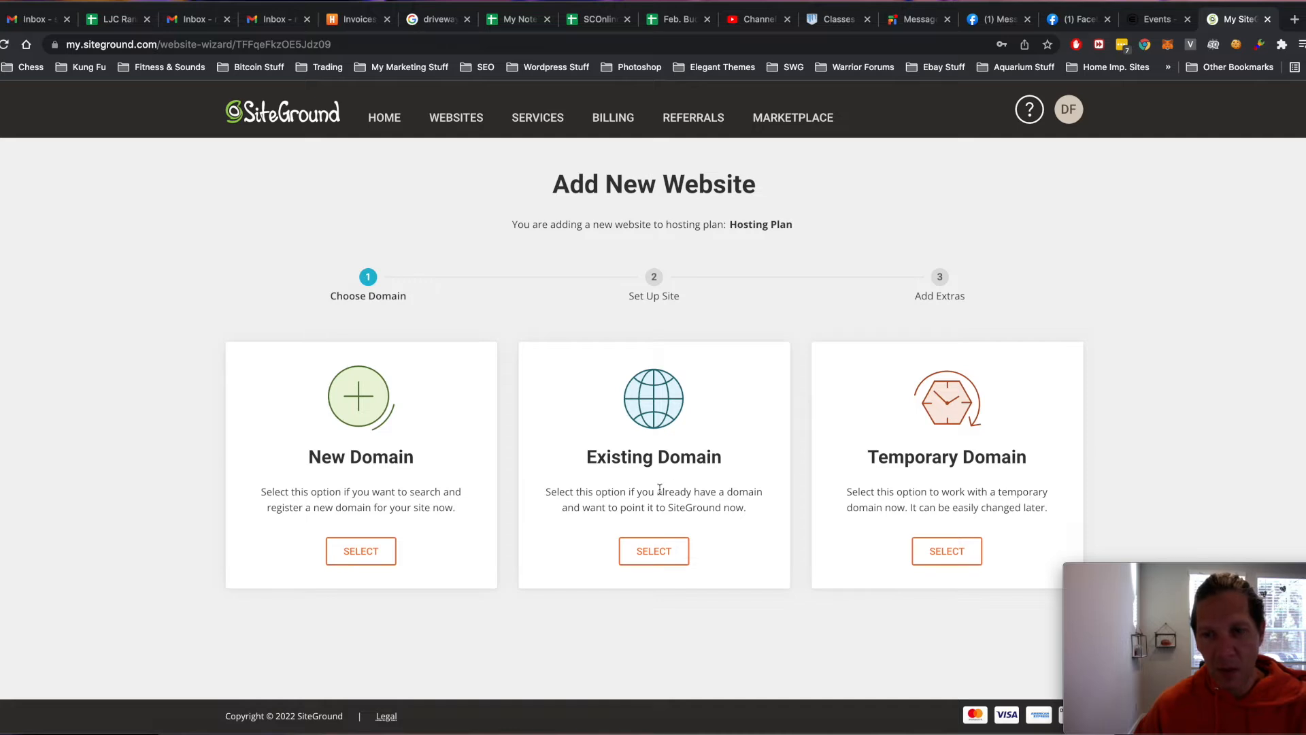
- Select the free temporary sg-host.com domain and continue to the site setup step
{"action": "left_click", "coordinate": [944, 552]}
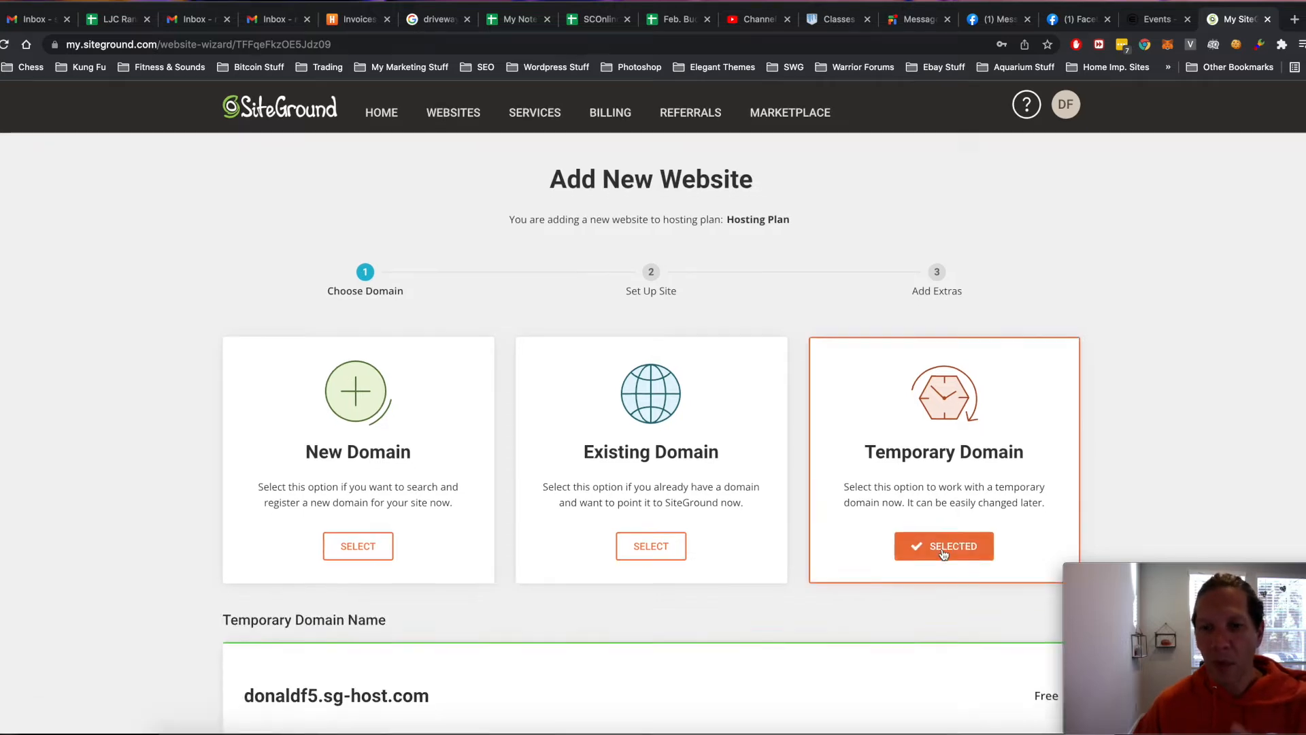
{"action": "scroll", "coordinate": [942, 552], "scroll_direction": "down", "scroll_amount": 3}
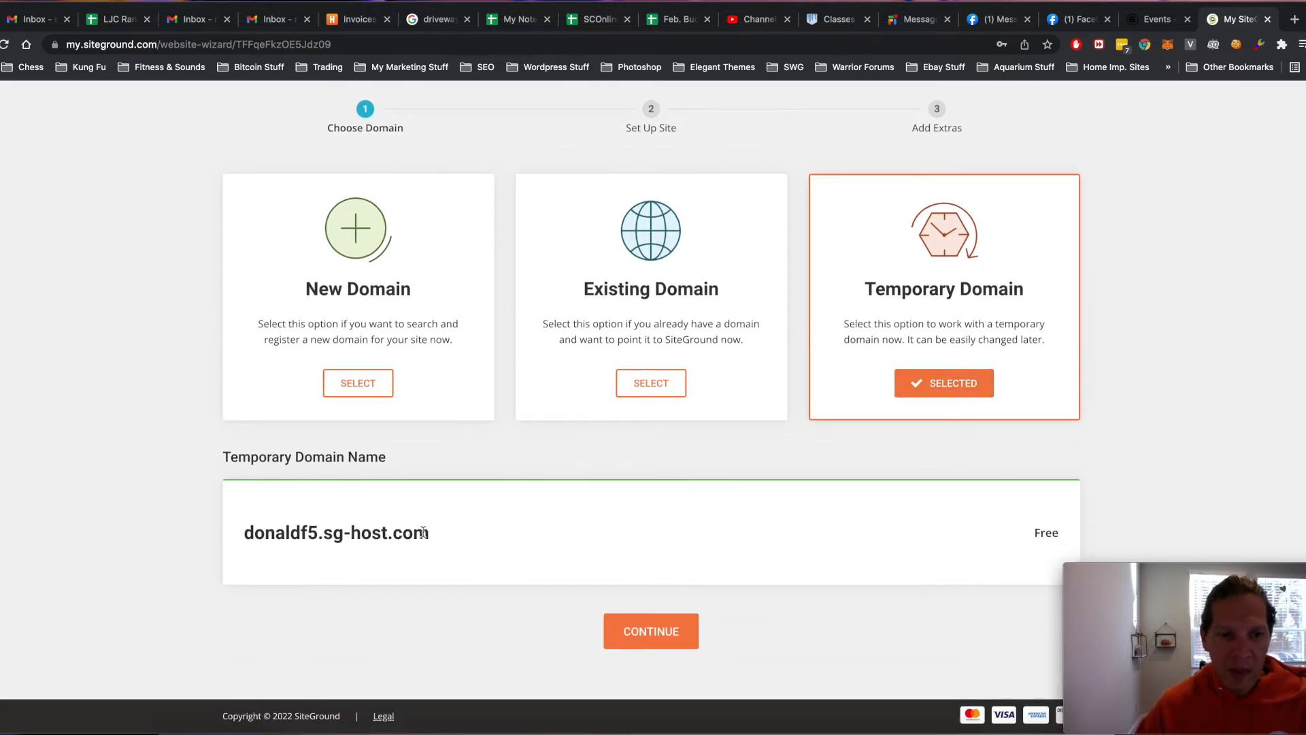
{"action": "left_click_drag", "start_coordinate": [449, 541], "coordinate": [239, 531]}
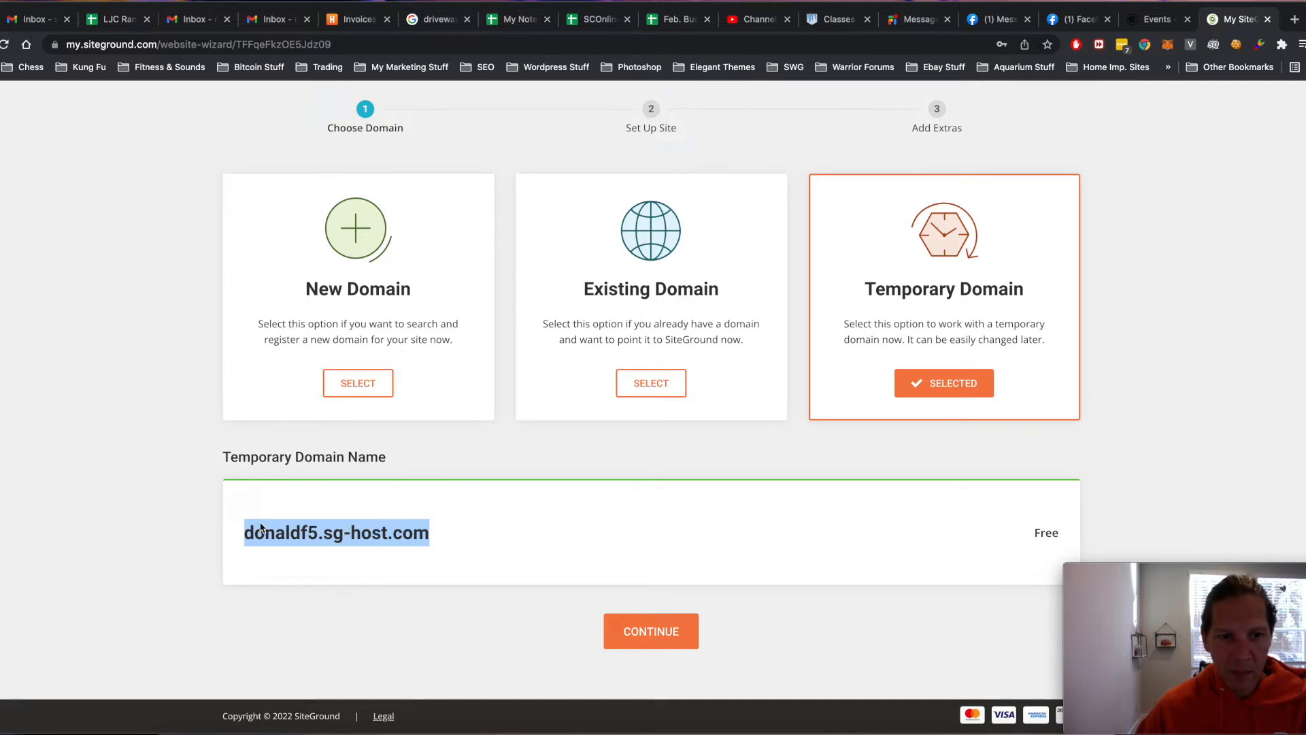
{"action": "left_click", "coordinate": [658, 636]}
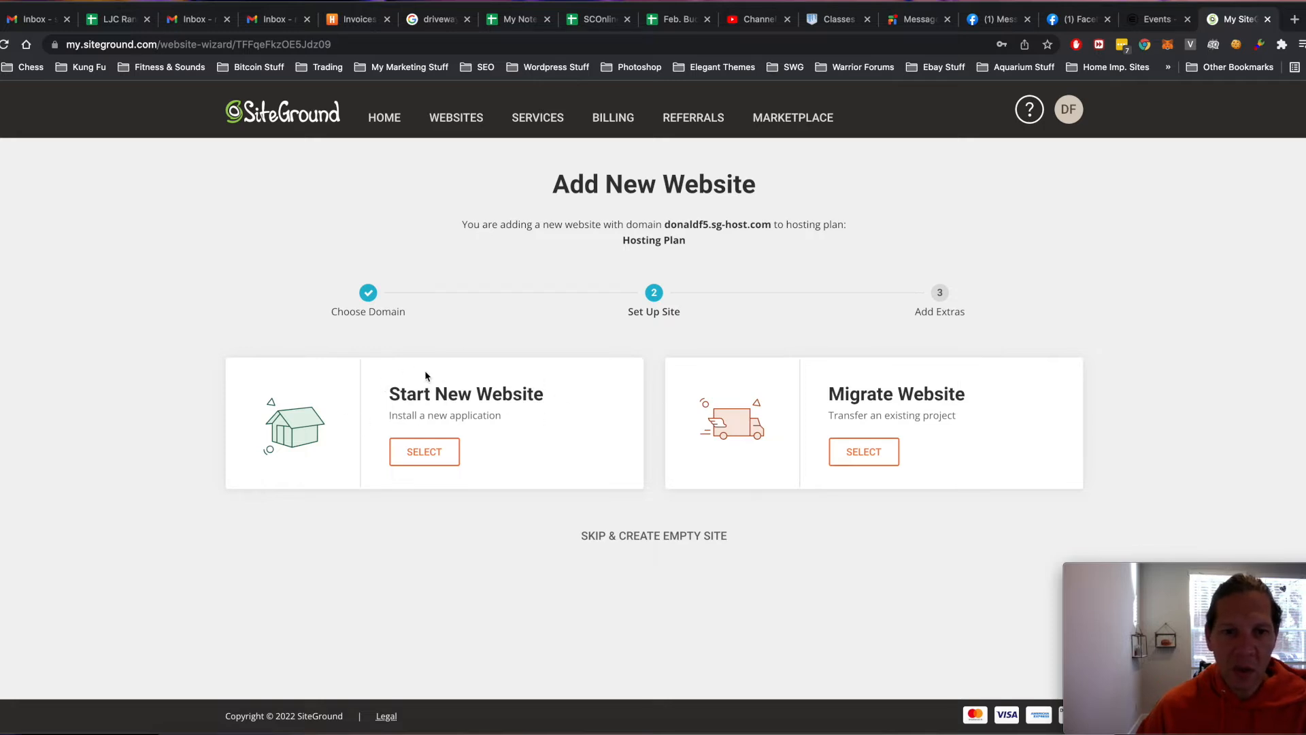
- Choose Start New Website with WordPress as the application
{"action": "left_click", "coordinate": [424, 453]}
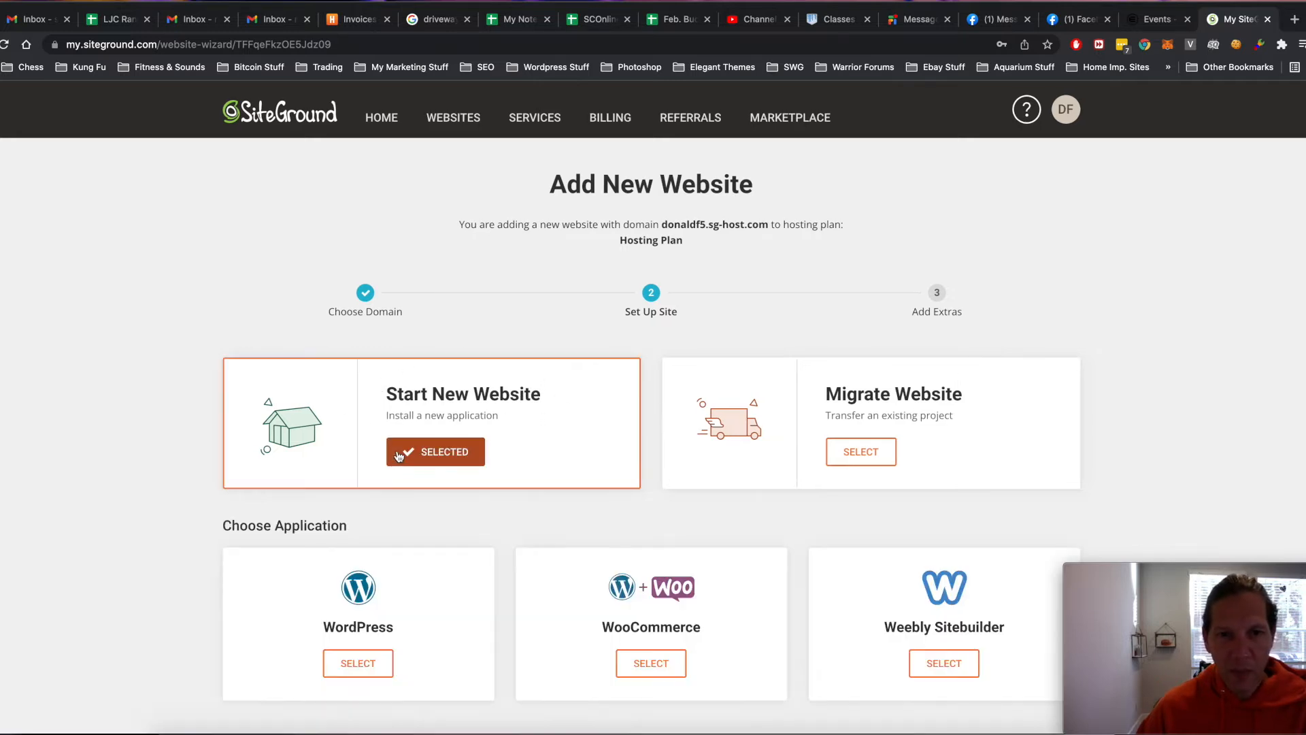
{"action": "scroll", "coordinate": [408, 454], "scroll_direction": "down", "scroll_amount": 3}
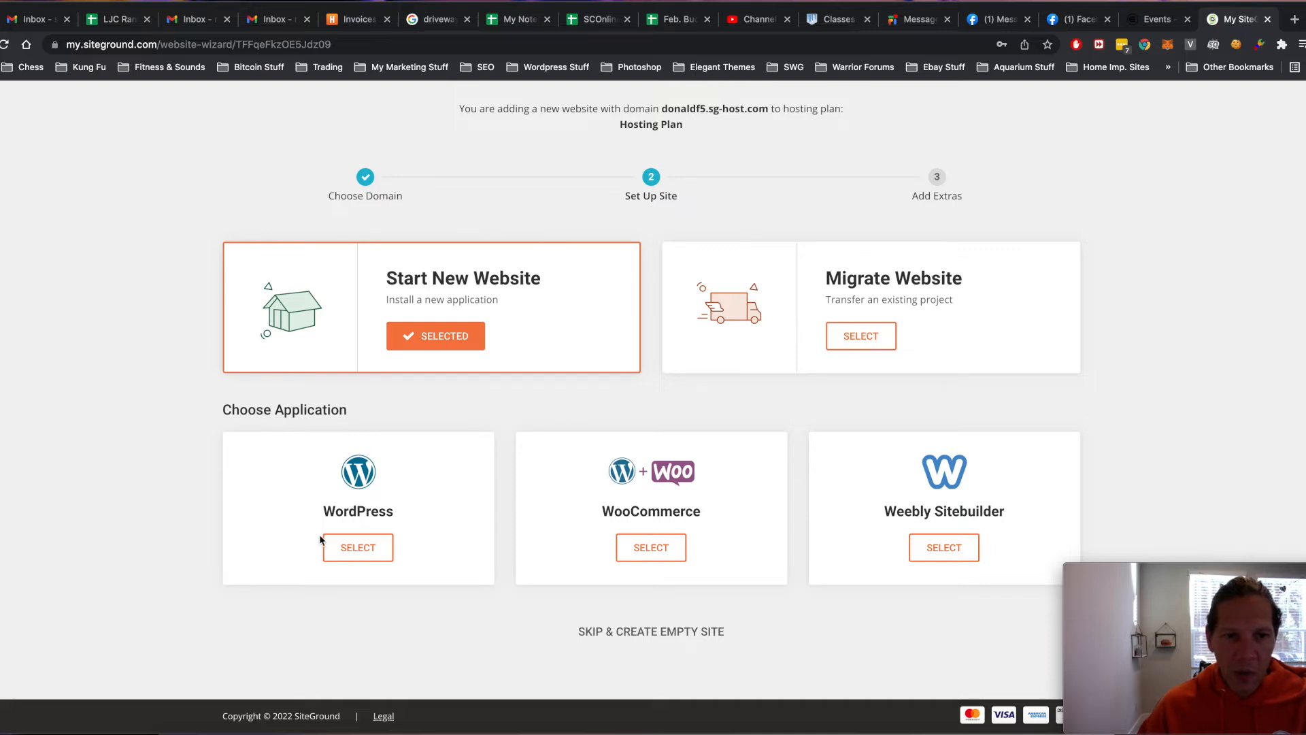
{"action": "left_click", "coordinate": [345, 551]}
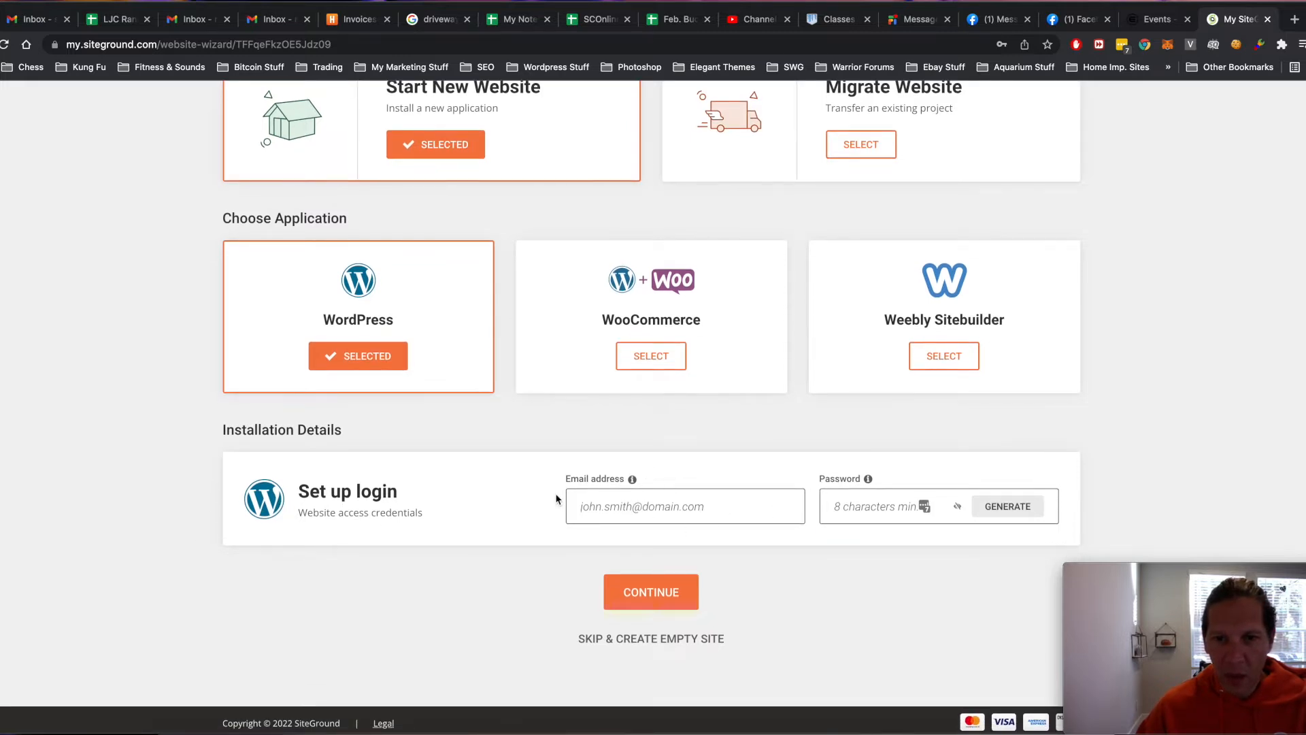
- Enter the WordPress login email and a password, then continue to the Add Extras step
{"action": "left_click", "coordinate": [620, 506]}
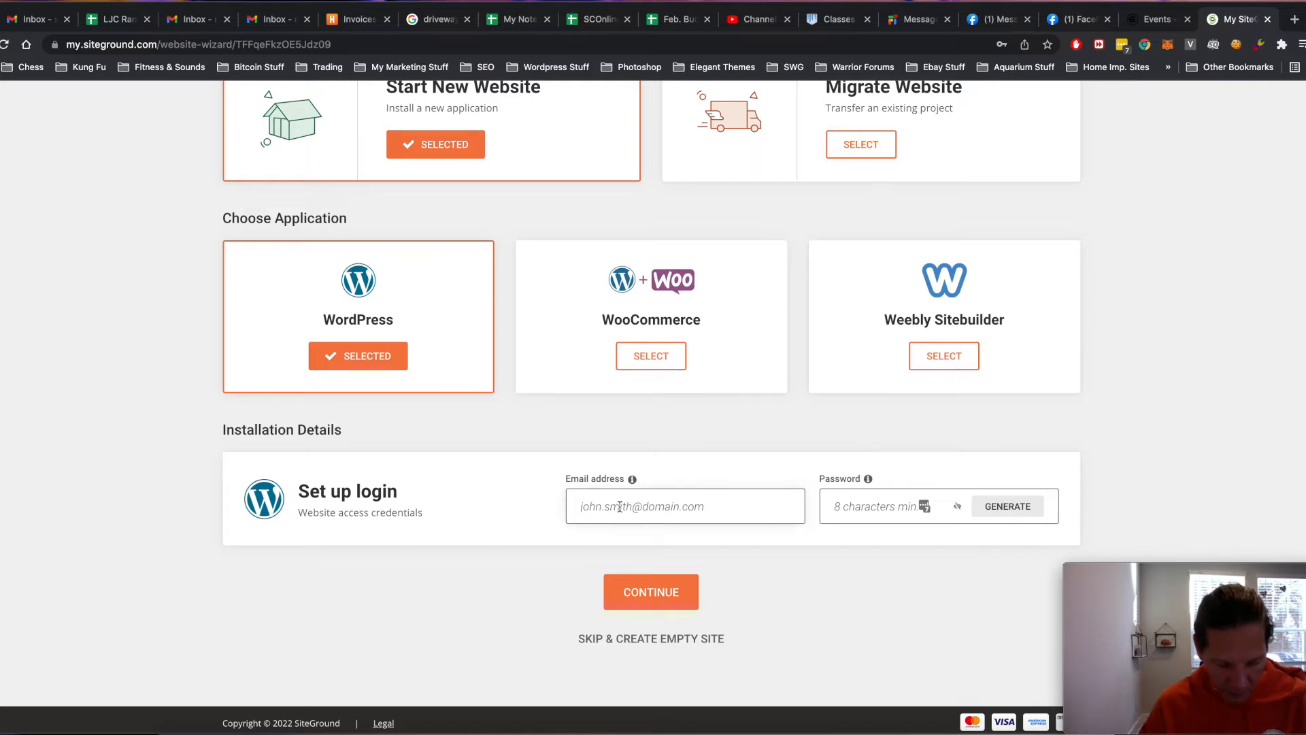
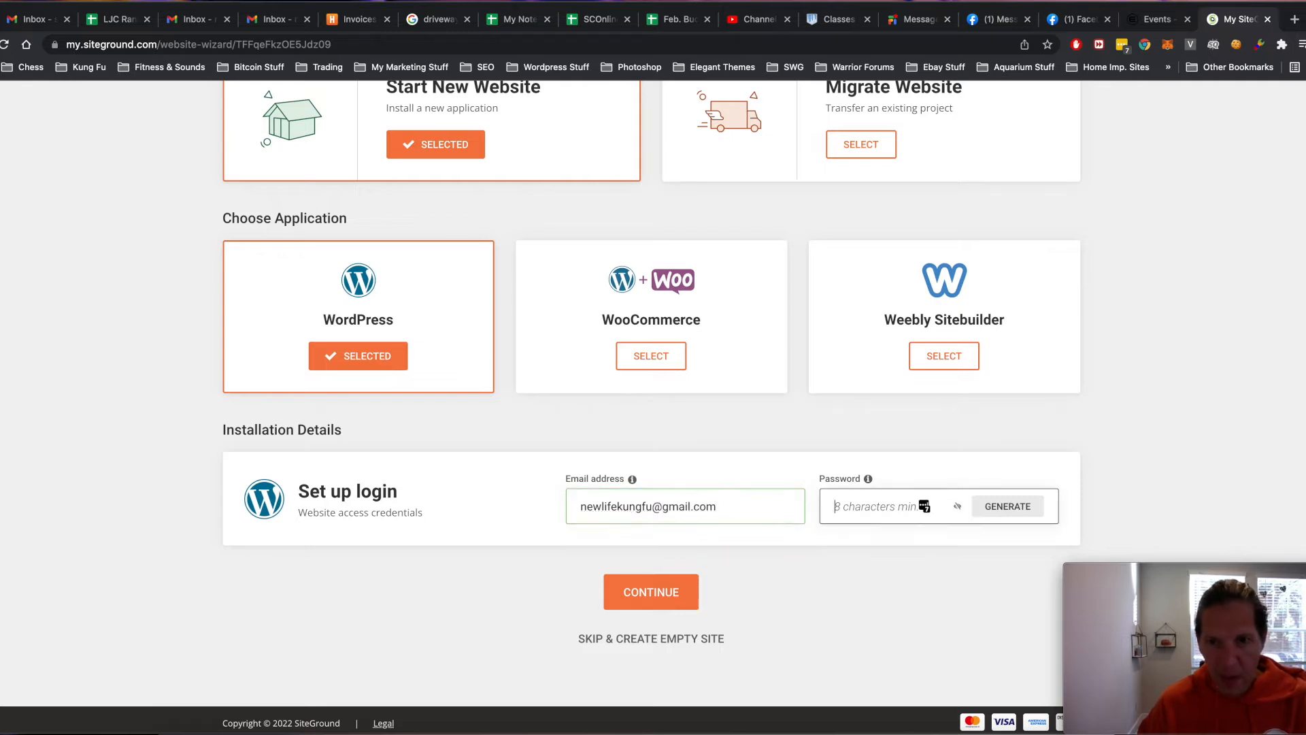
{"action": "key", "text": "Tab"}
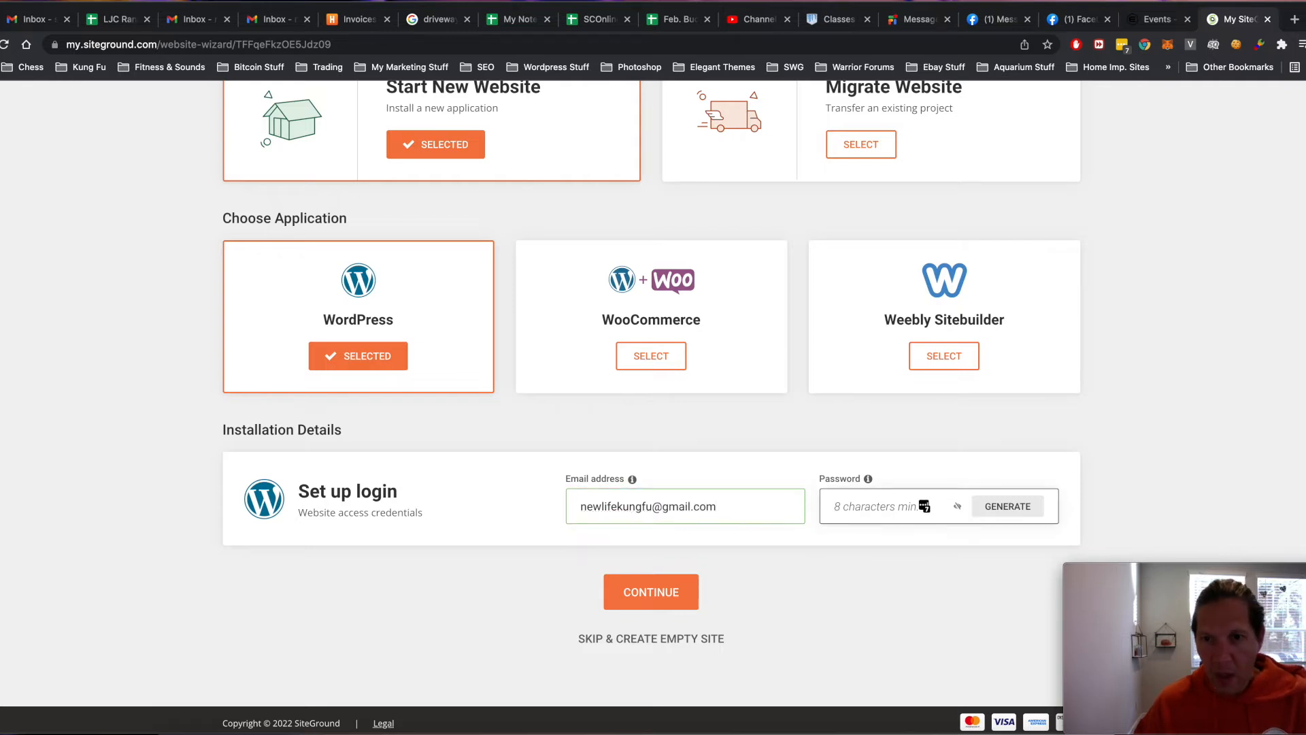
{"action": "type", "text": "n"}
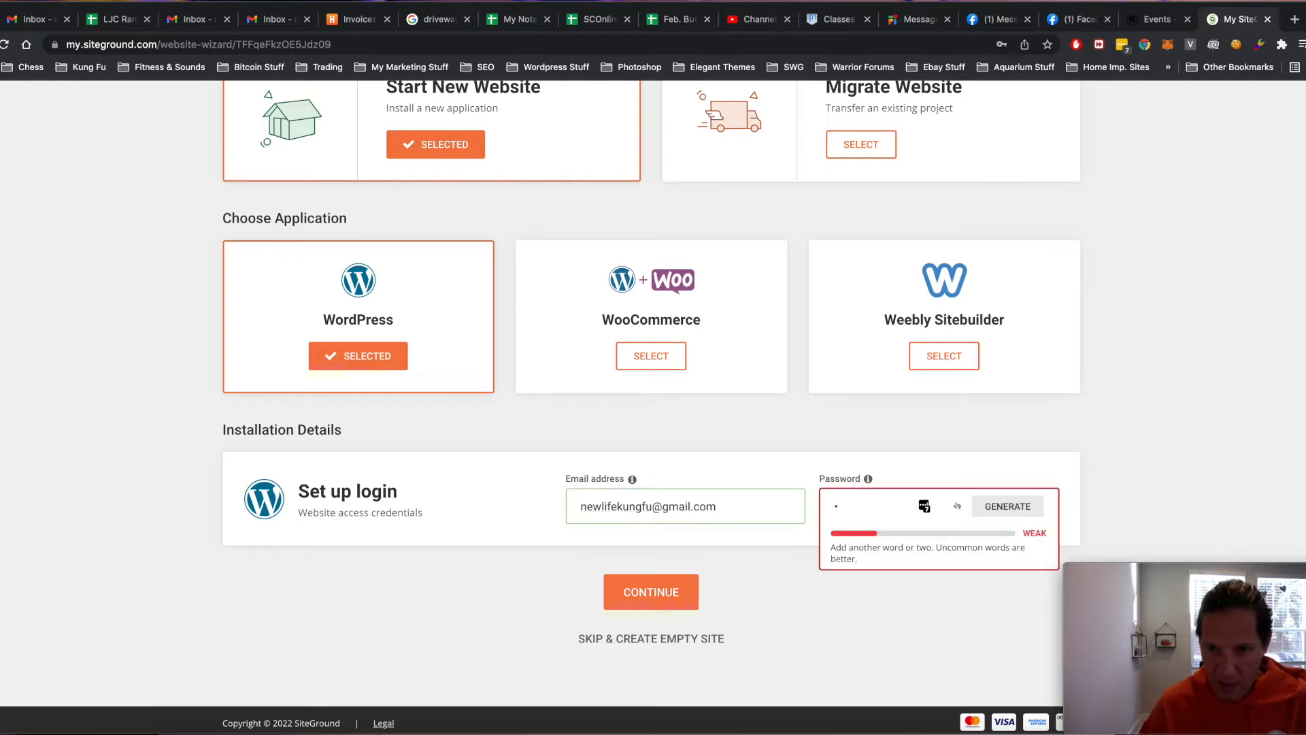
{"action": "key", "text": "BackSpace"}
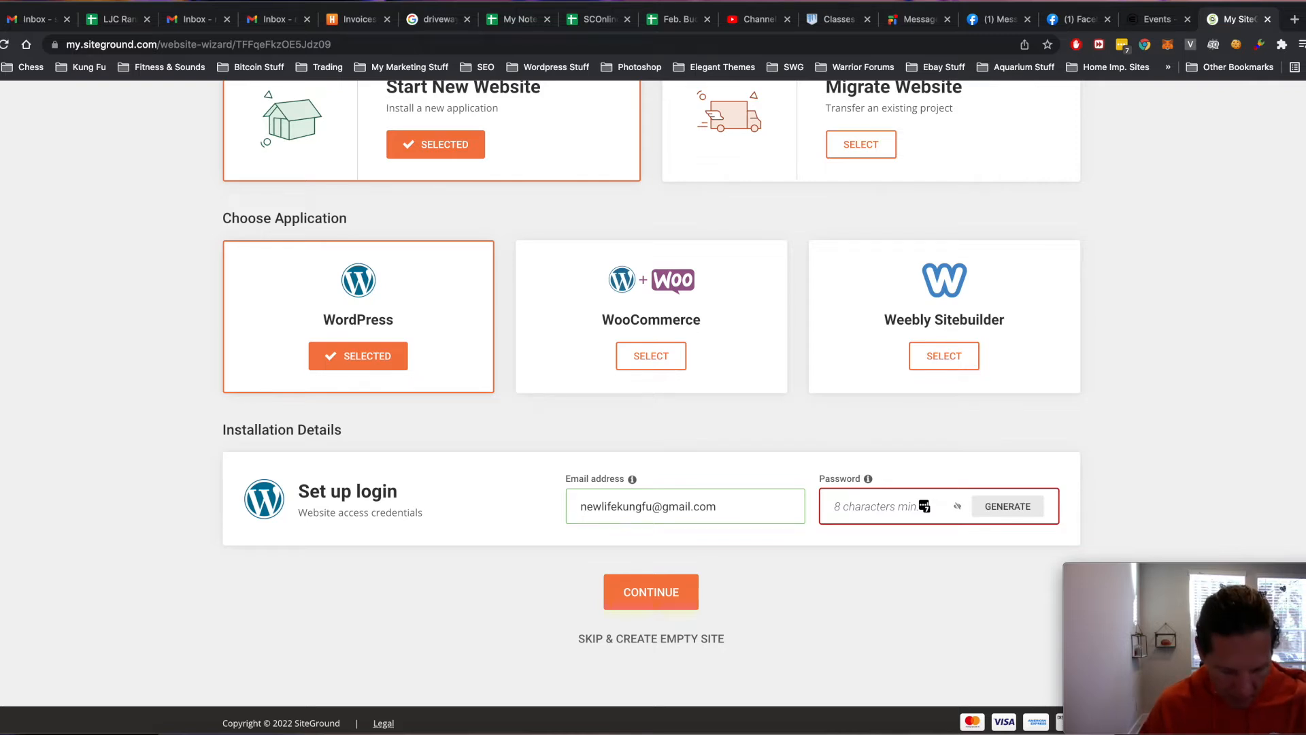
{"action": "type", "text": "••••••"}
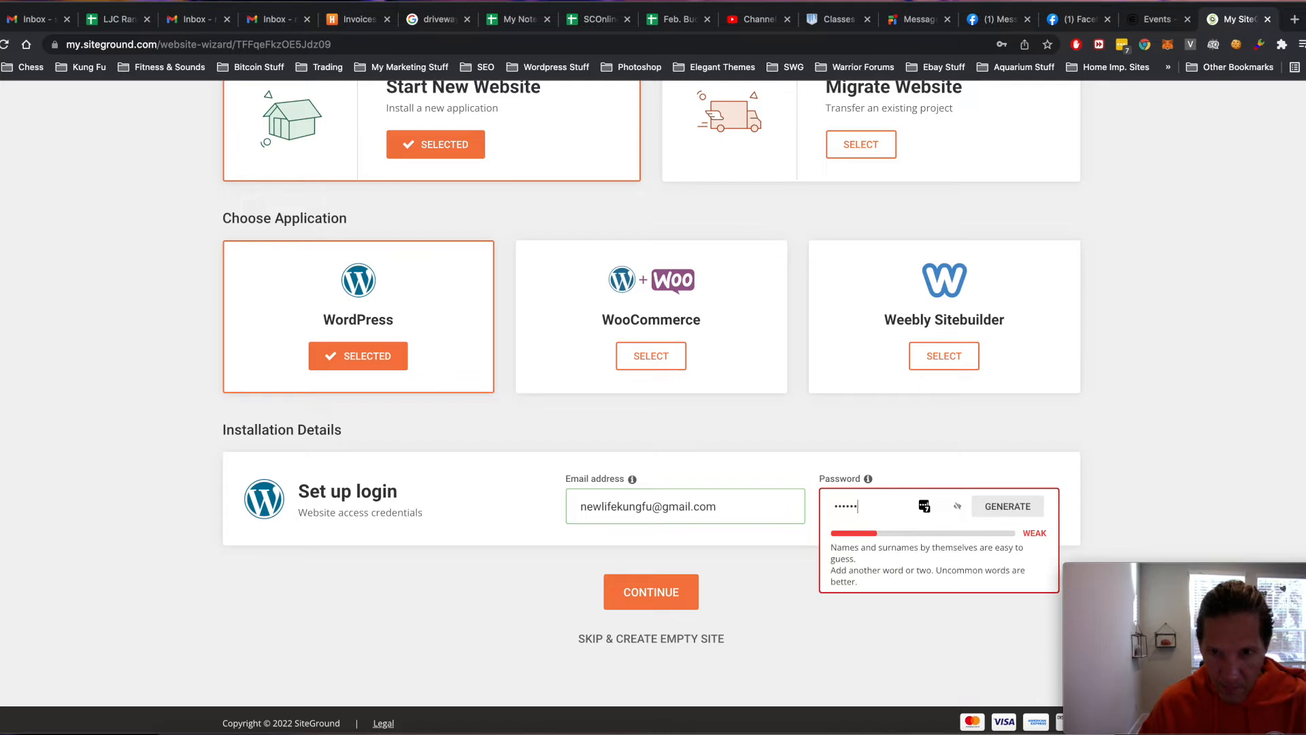
{"action": "type", "text": "•••"}
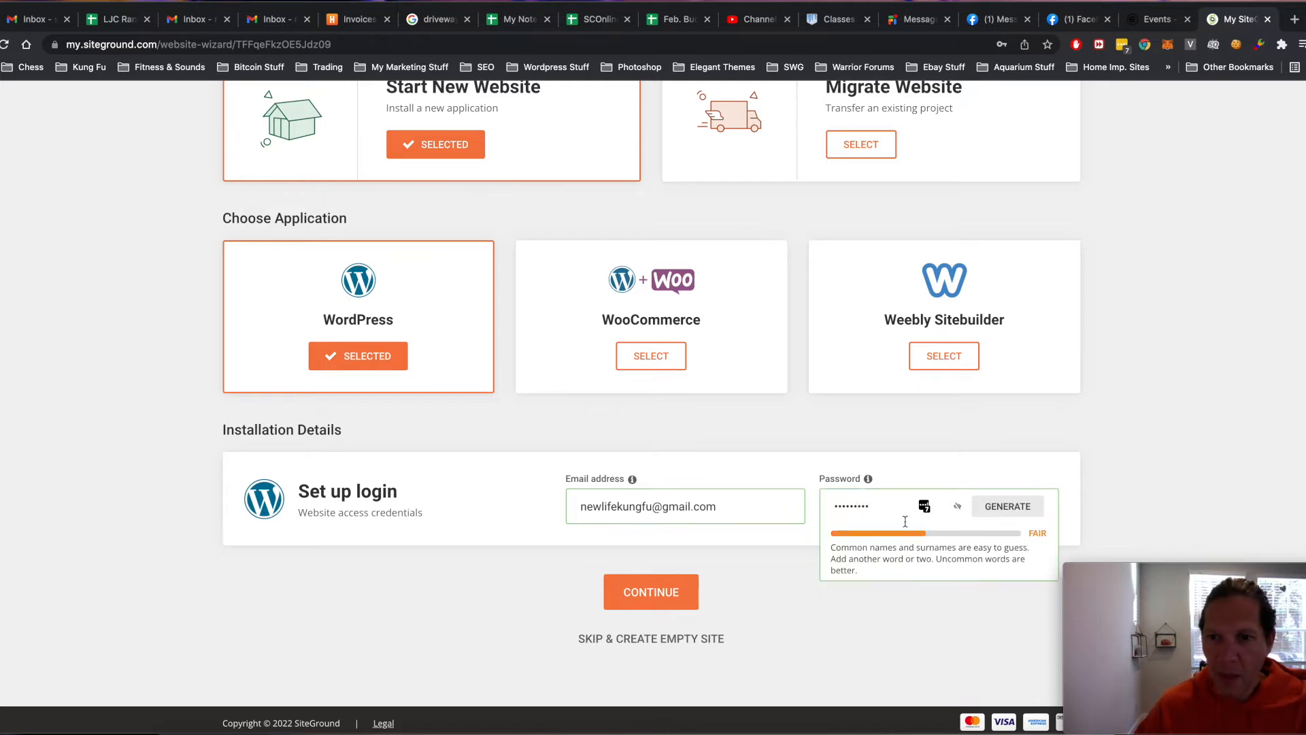
{"action": "mouse_move", "coordinate": [1118, 579]}
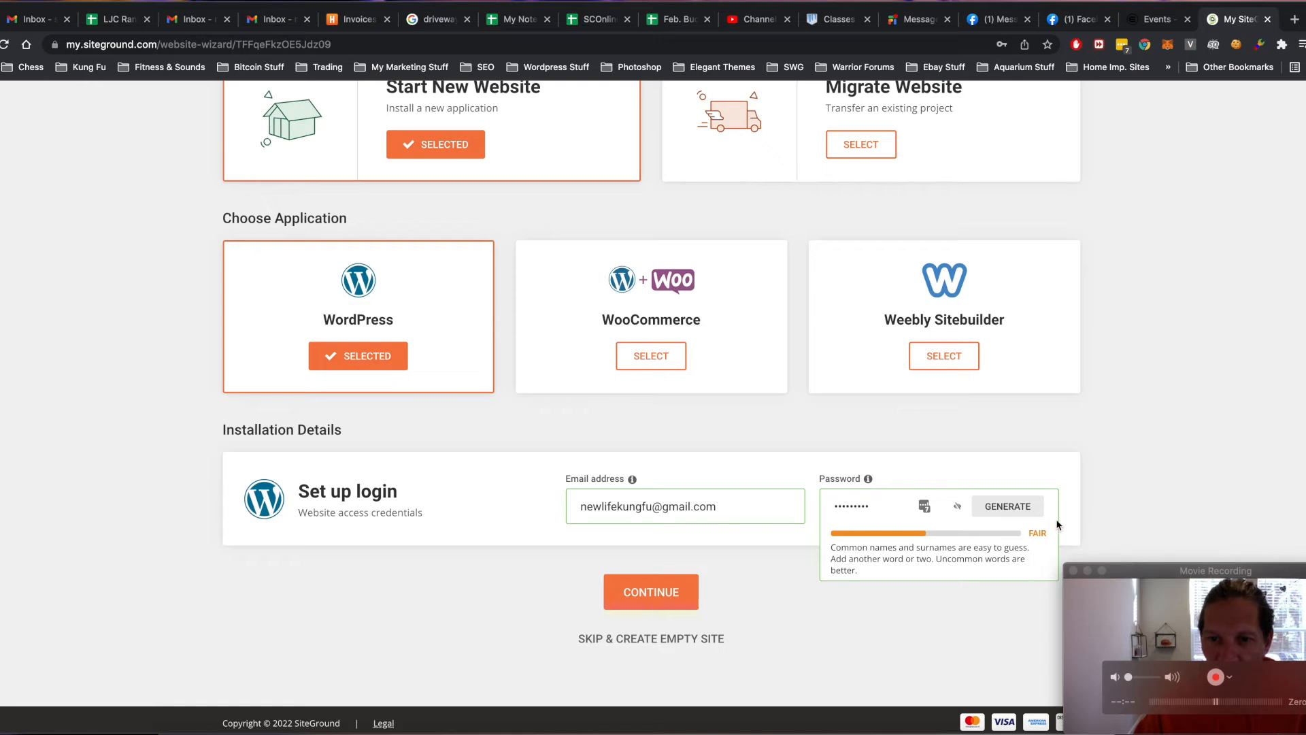
{"action": "left_click", "coordinate": [775, 616]}
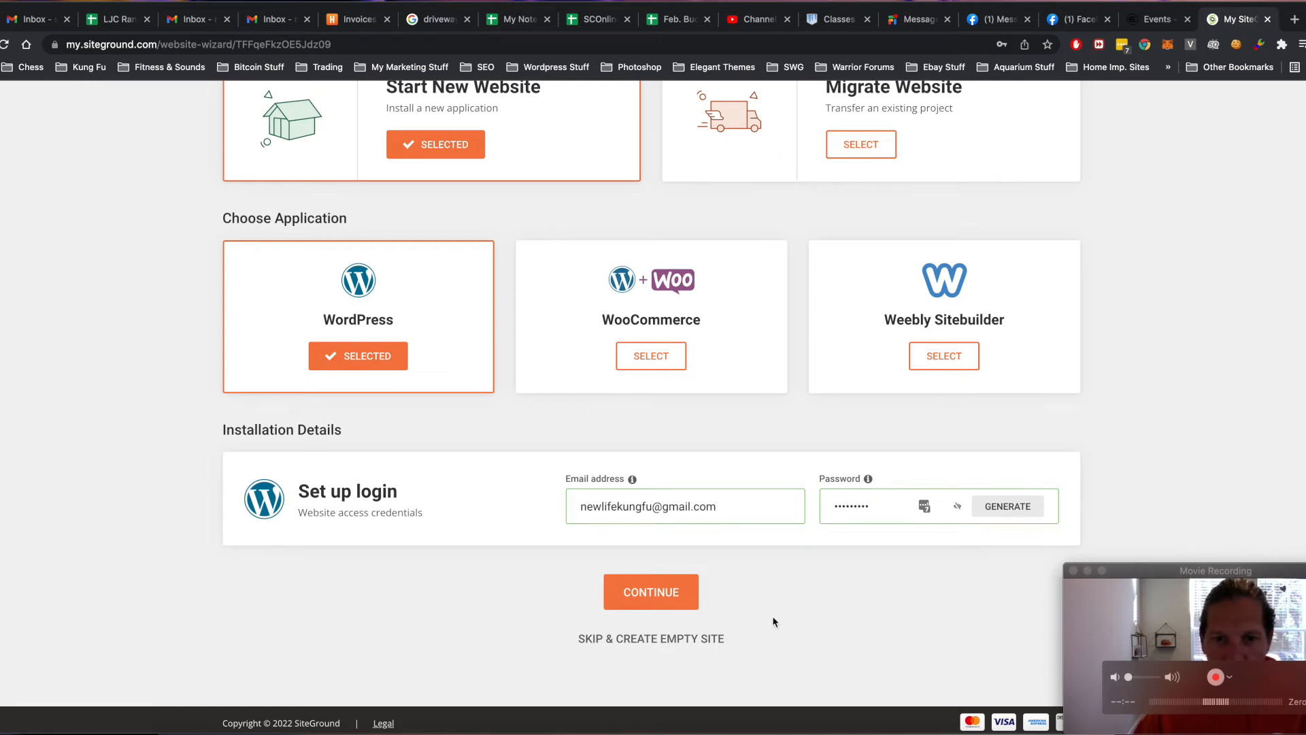
{"action": "left_click", "coordinate": [641, 593]}
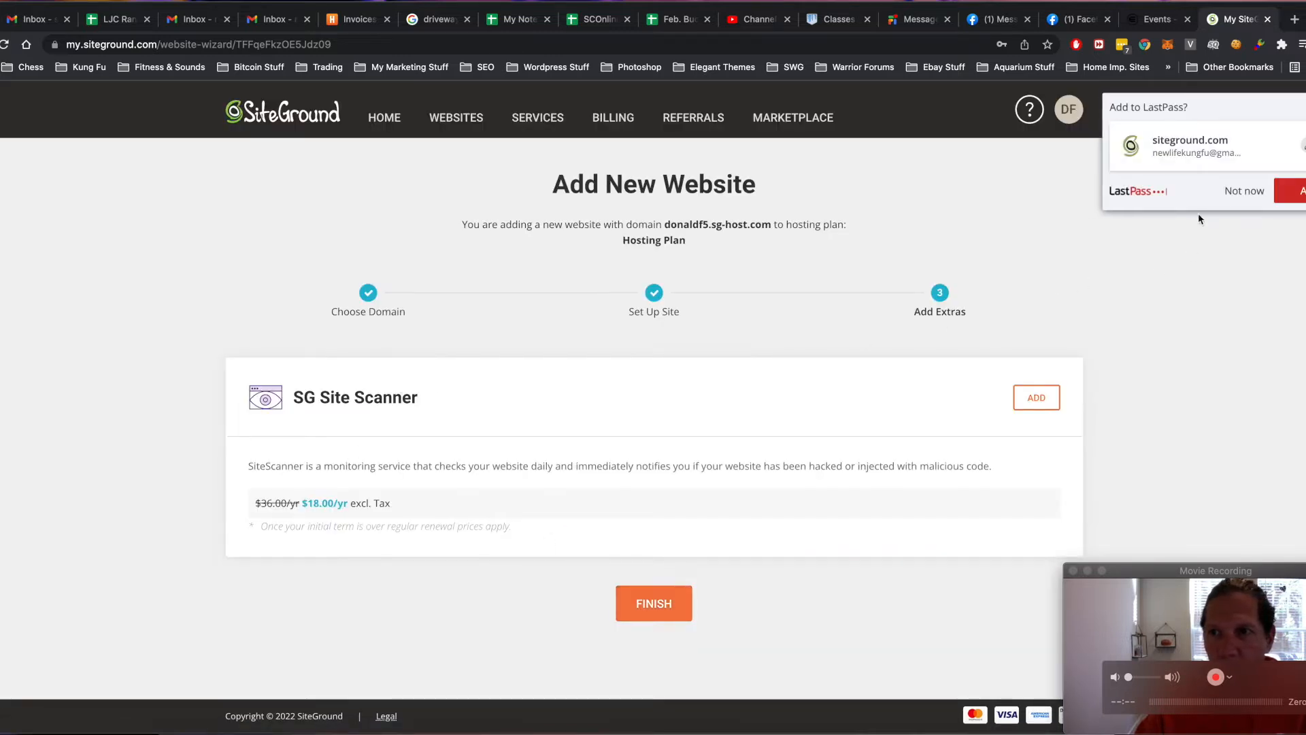
- Dismiss the LastPass prompt and finish without the SG Site Scanner add-on
{"action": "left_click", "coordinate": [1244, 191]}
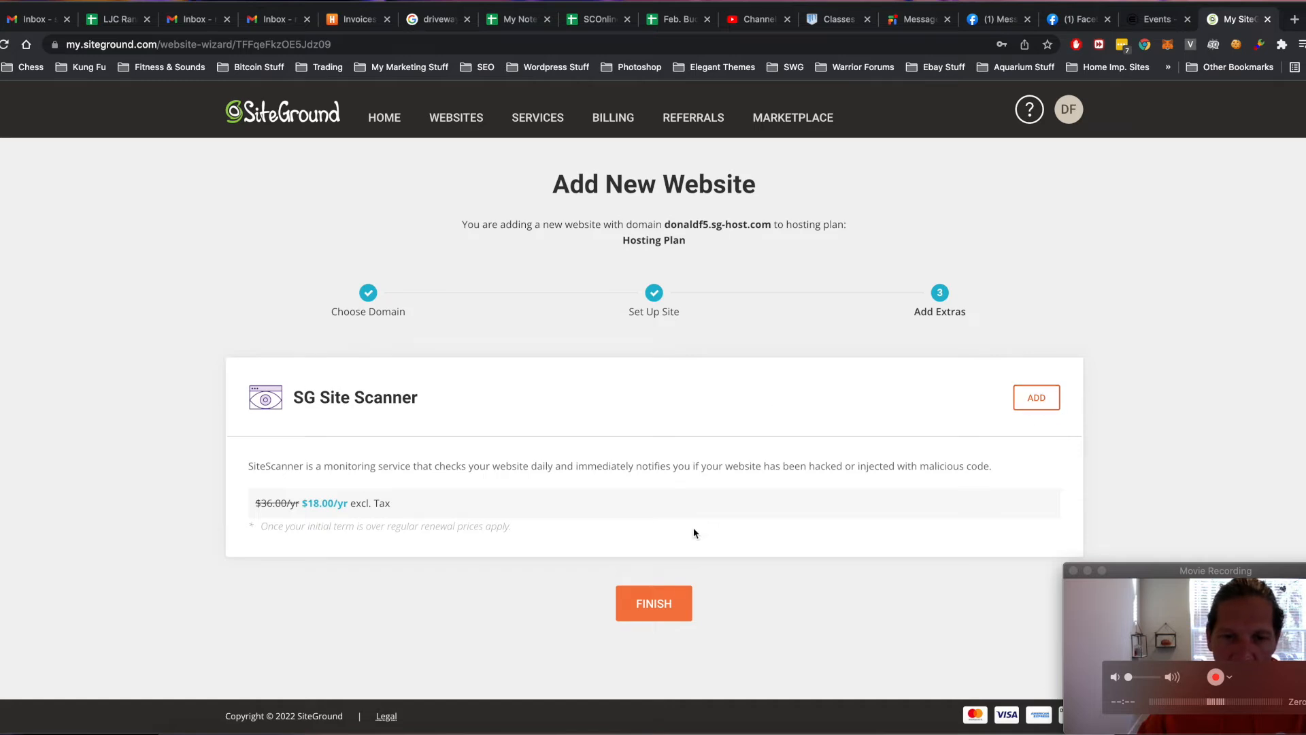
{"action": "left_click", "coordinate": [649, 603]}
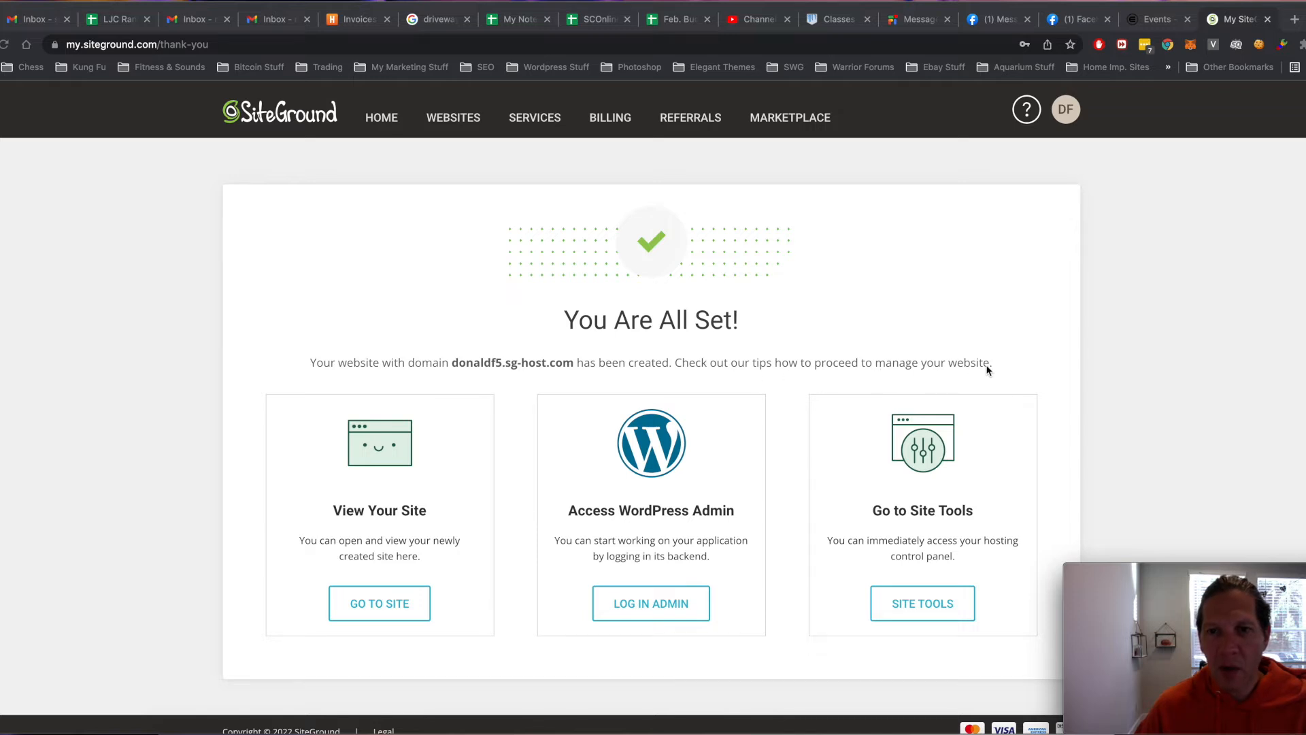
- Go to the new site's WordPress admin and begin the WordPress Starter wizard
{"action": "scroll", "coordinate": [650, 376], "scroll_direction": "down", "scroll_amount": 1}
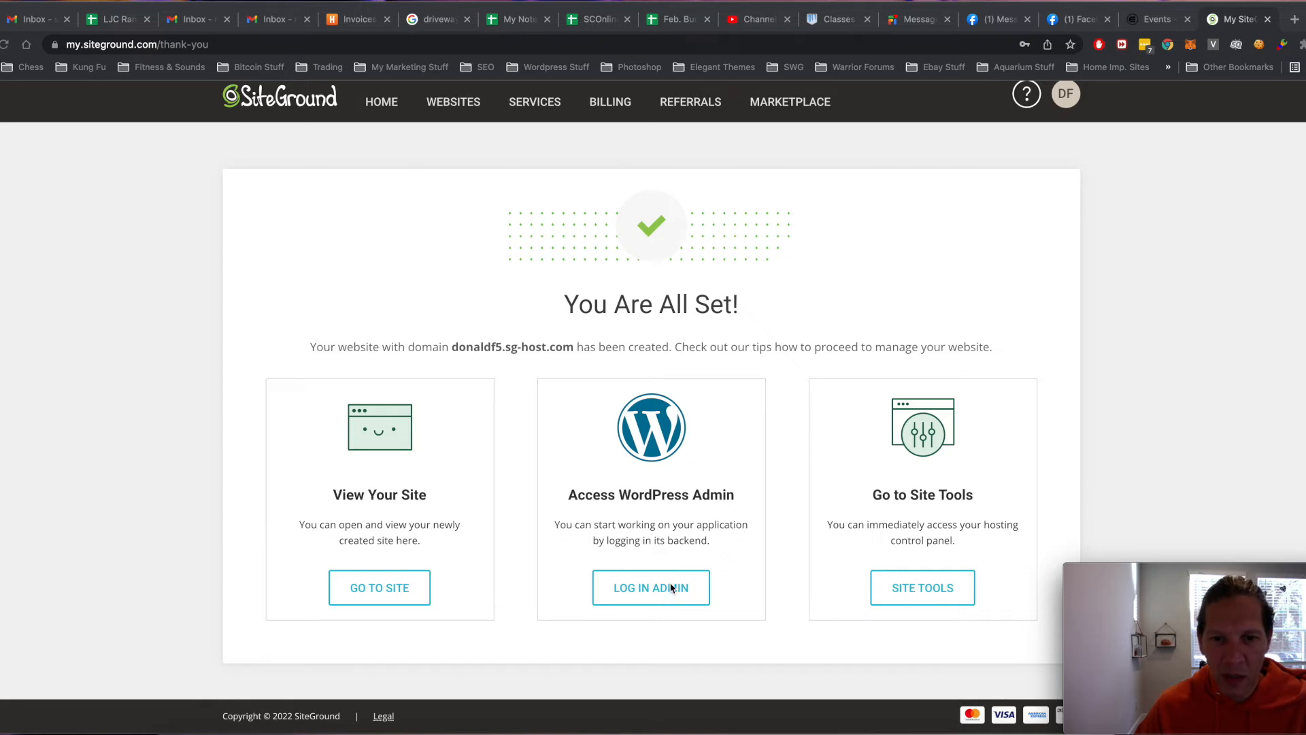
{"action": "left_click", "coordinate": [639, 597]}
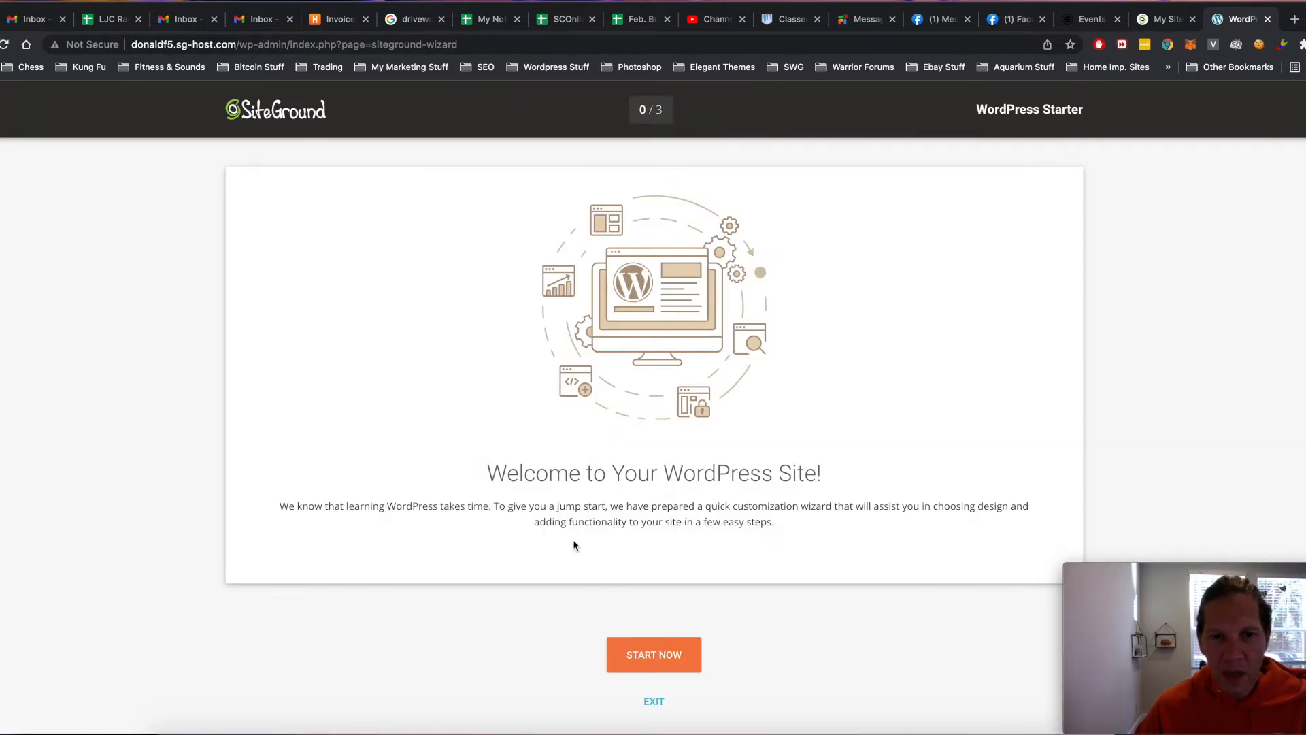
{"action": "left_click", "coordinate": [673, 650]}
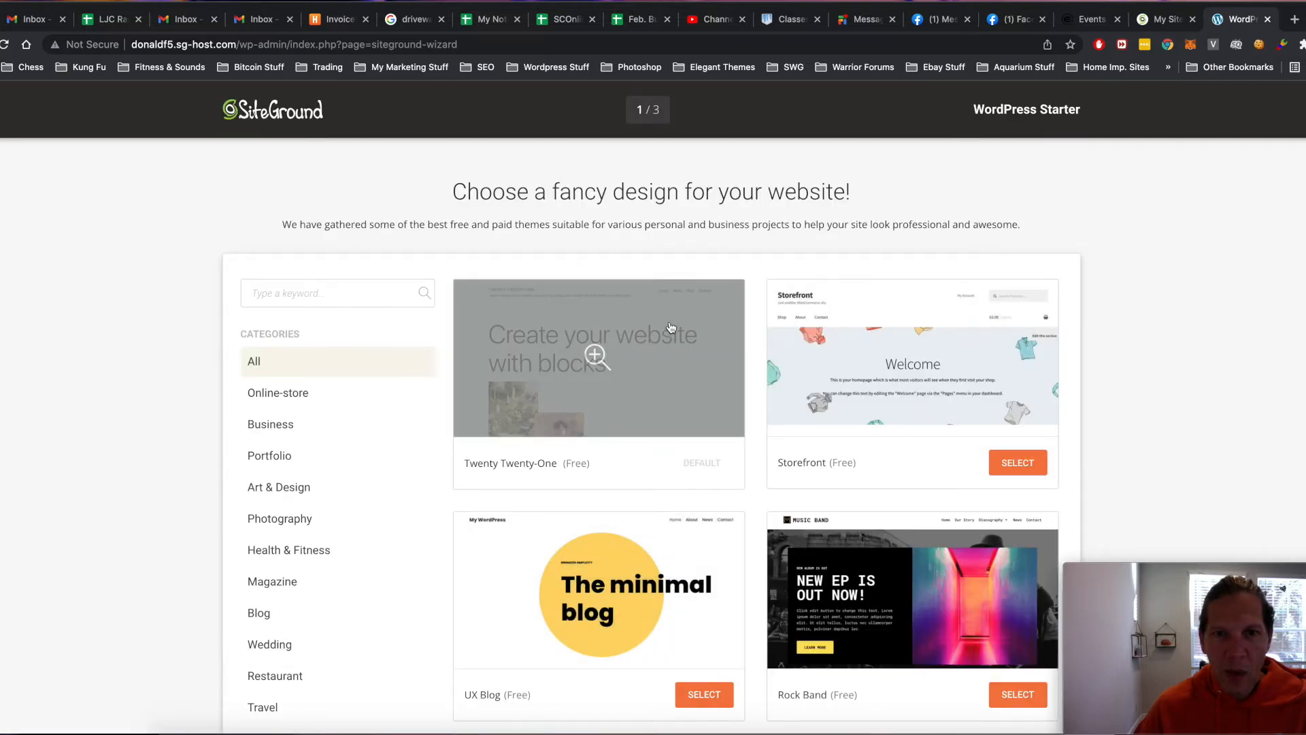
- Keep the Twenty Twenty-One theme and the Contact Form plugin
{"action": "scroll", "coordinate": [671, 328], "scroll_direction": "down", "scroll_amount": 6}
{"action": "scroll", "coordinate": [671, 328], "scroll_direction": "down", "scroll_amount": 13}
{"action": "scroll", "coordinate": [670, 327], "scroll_direction": "up", "scroll_amount": 19}
{"action": "scroll", "coordinate": [671, 328], "scroll_direction": "down", "scroll_amount": 15}
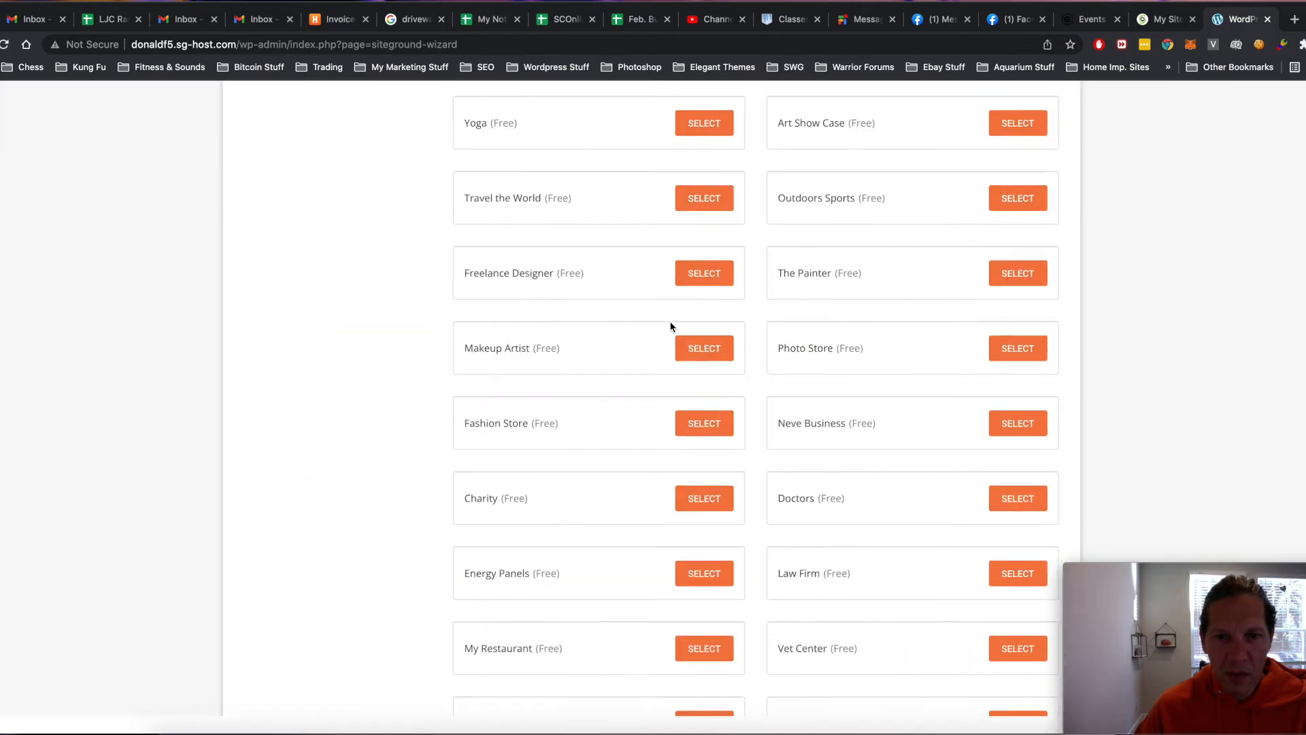
{"action": "scroll", "coordinate": [668, 328], "scroll_direction": "down", "scroll_amount": 5}
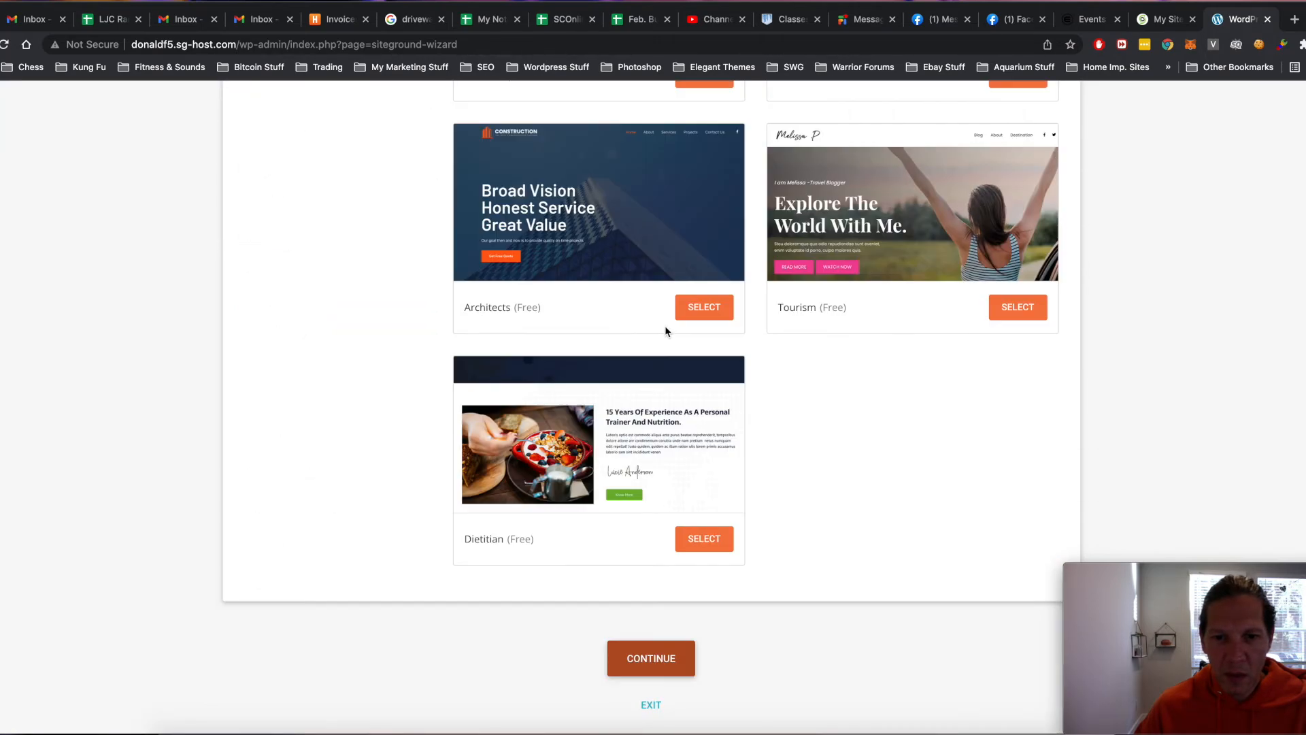
{"action": "left_click", "coordinate": [642, 659]}
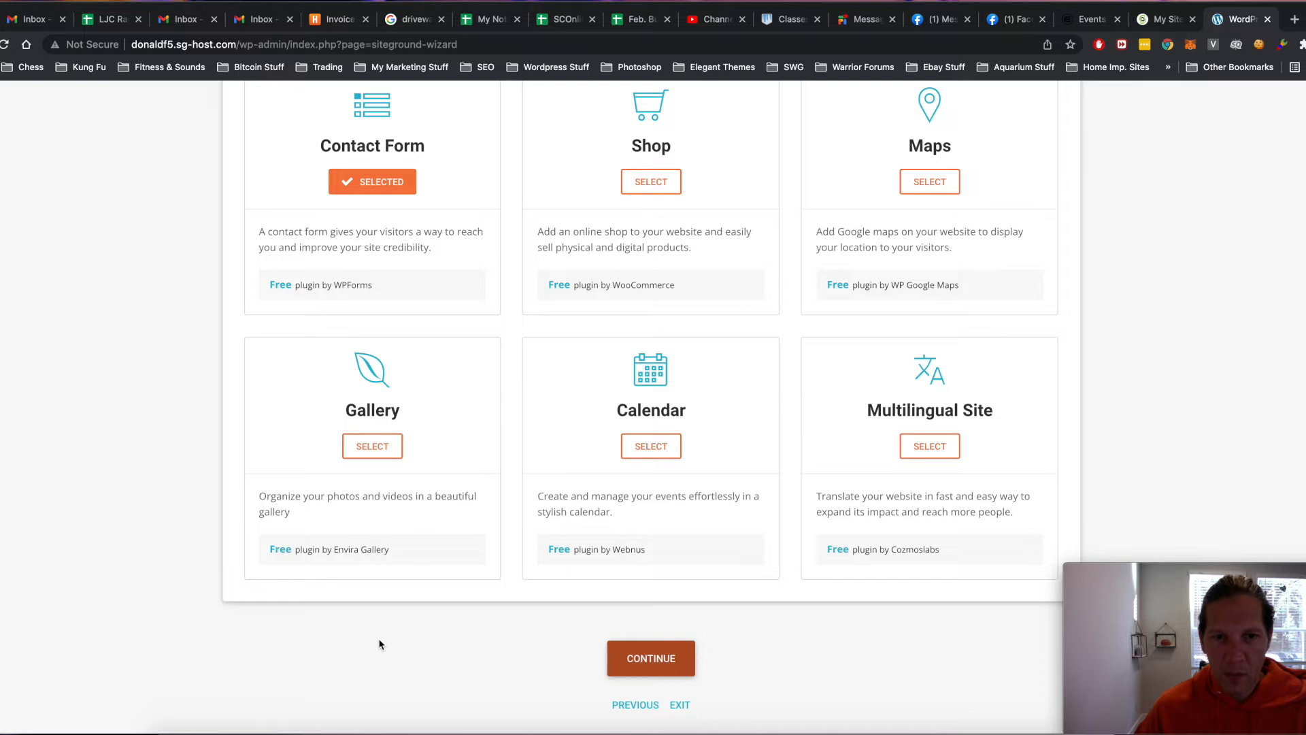
{"action": "scroll", "coordinate": [499, 469], "scroll_direction": "up", "scroll_amount": 3}
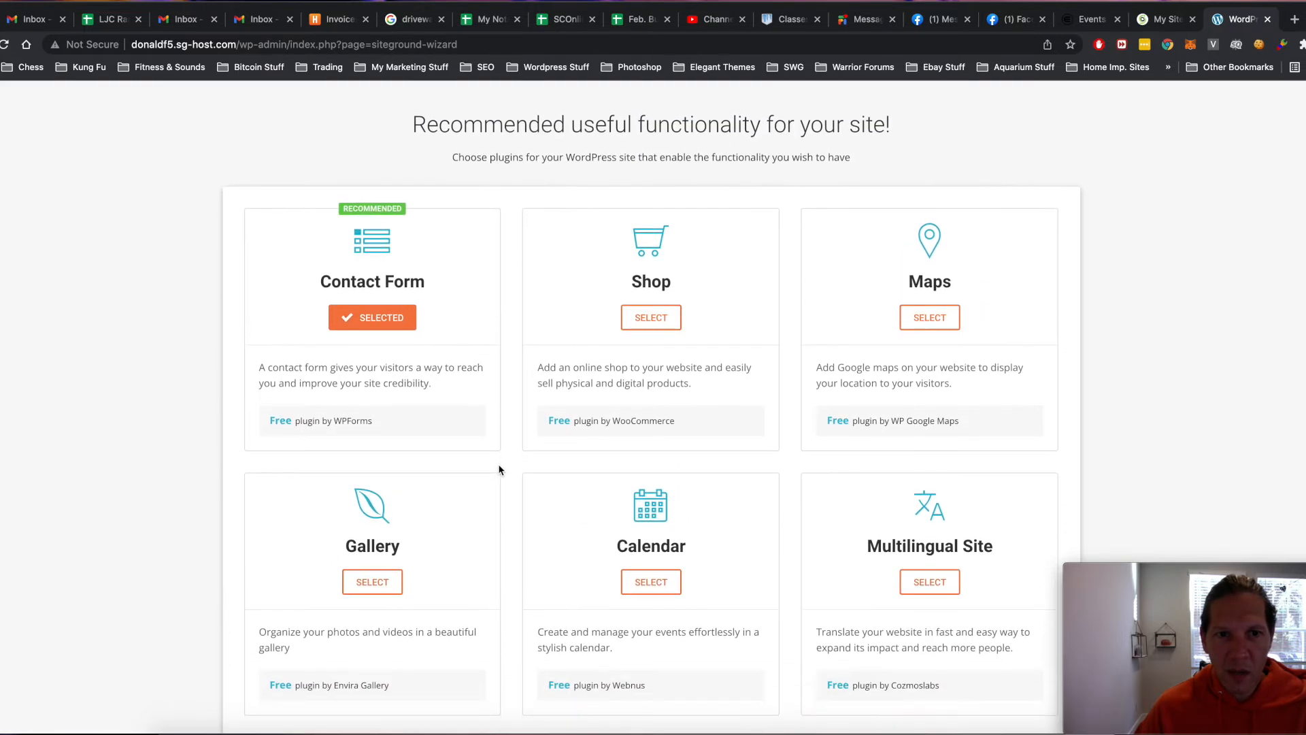
{"action": "scroll", "coordinate": [500, 468], "scroll_direction": "down", "scroll_amount": 4}
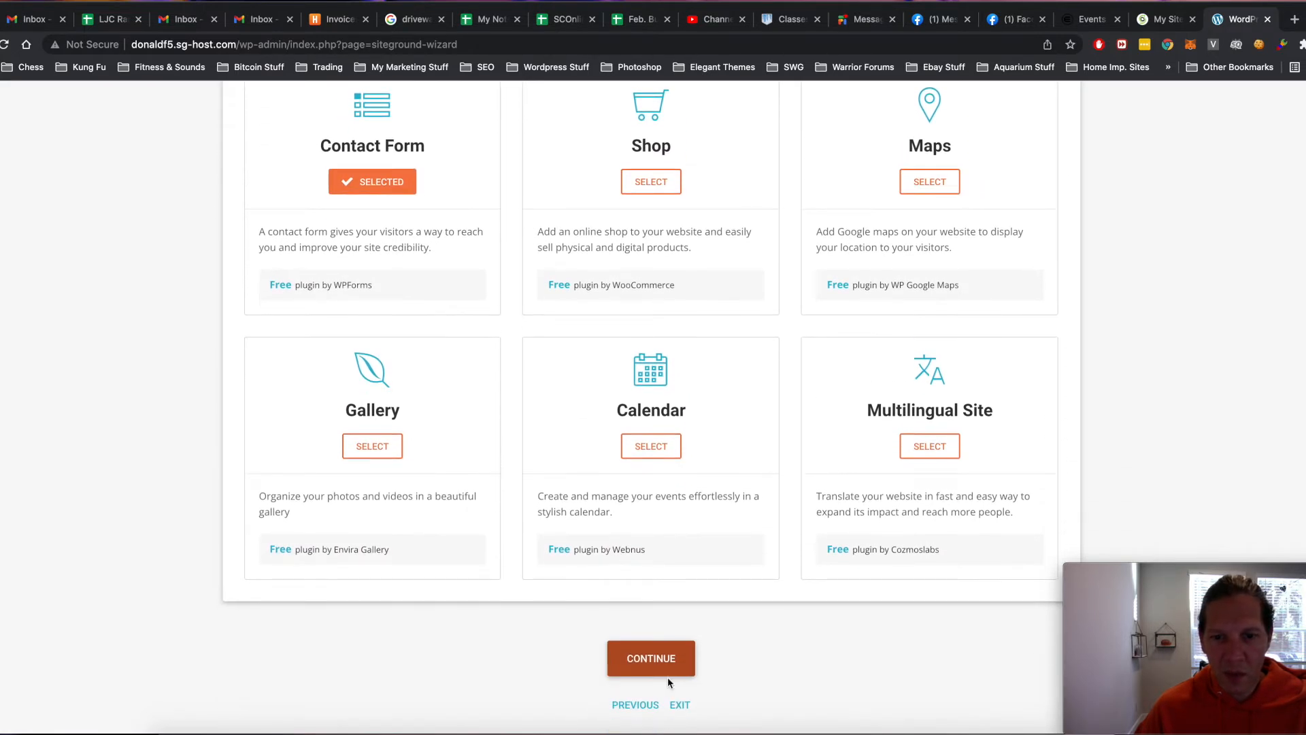
{"action": "left_click", "coordinate": [651, 663]}
- Complete the wizard and go to the WordPress Dashboard
{"action": "scroll", "coordinate": [648, 667], "scroll_direction": "up", "scroll_amount": 2}
{"action": "scroll", "coordinate": [652, 667], "scroll_direction": "down", "scroll_amount": 2}
{"action": "left_click", "coordinate": [668, 660]}
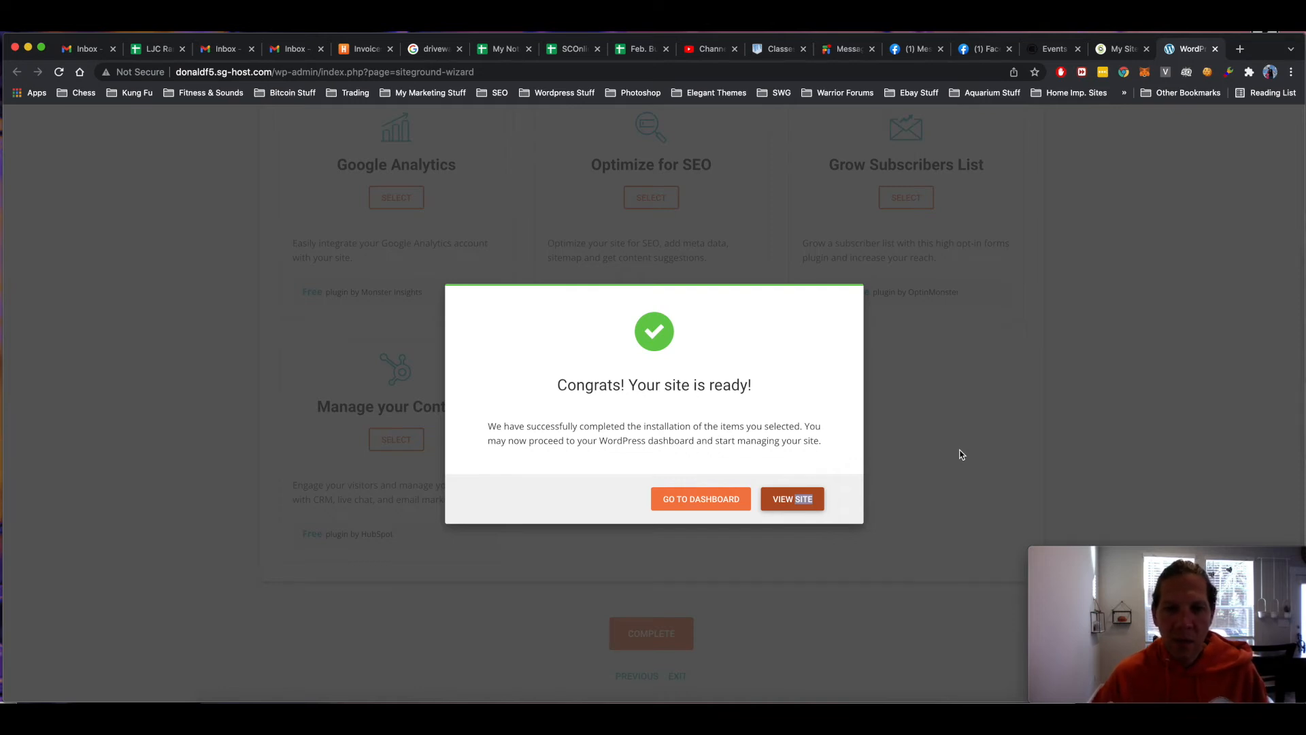
{"action": "left_click", "coordinate": [708, 502]}
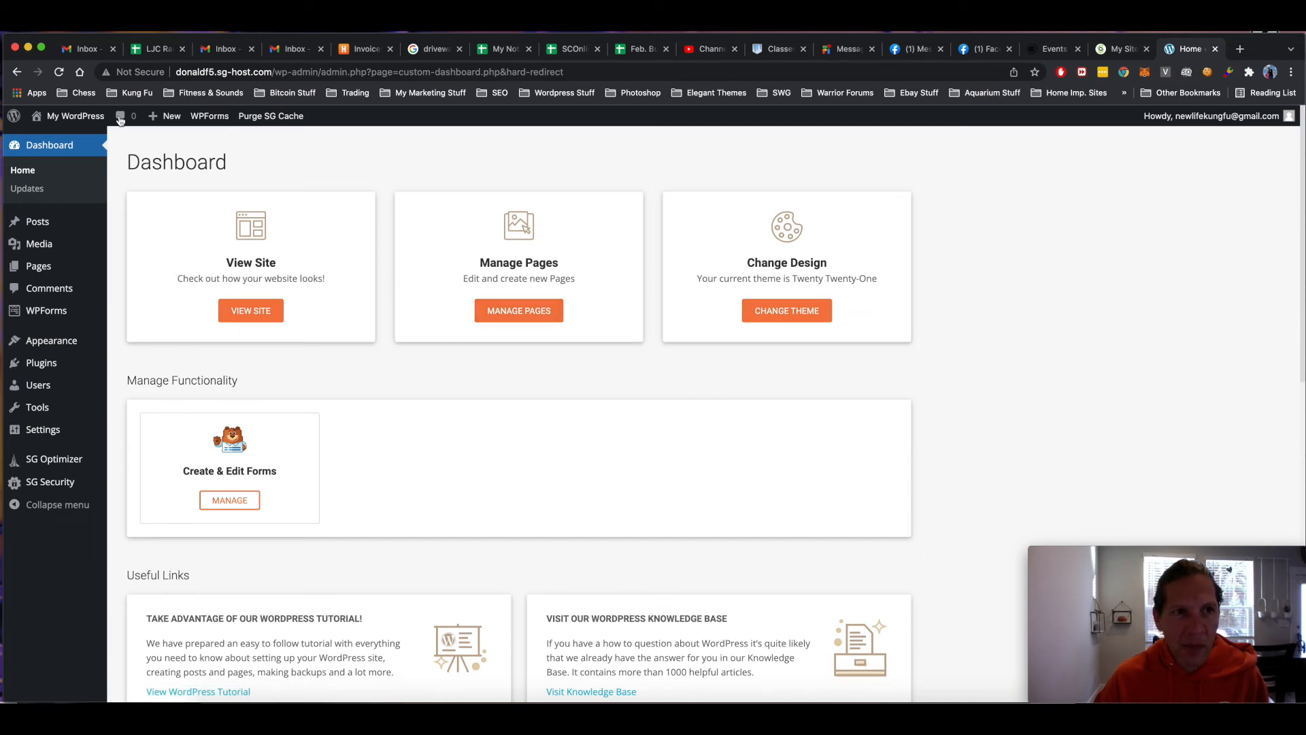
- Copy the site's domain from the address bar and log out of WordPress
{"action": "mouse_move", "coordinate": [64, 313]}
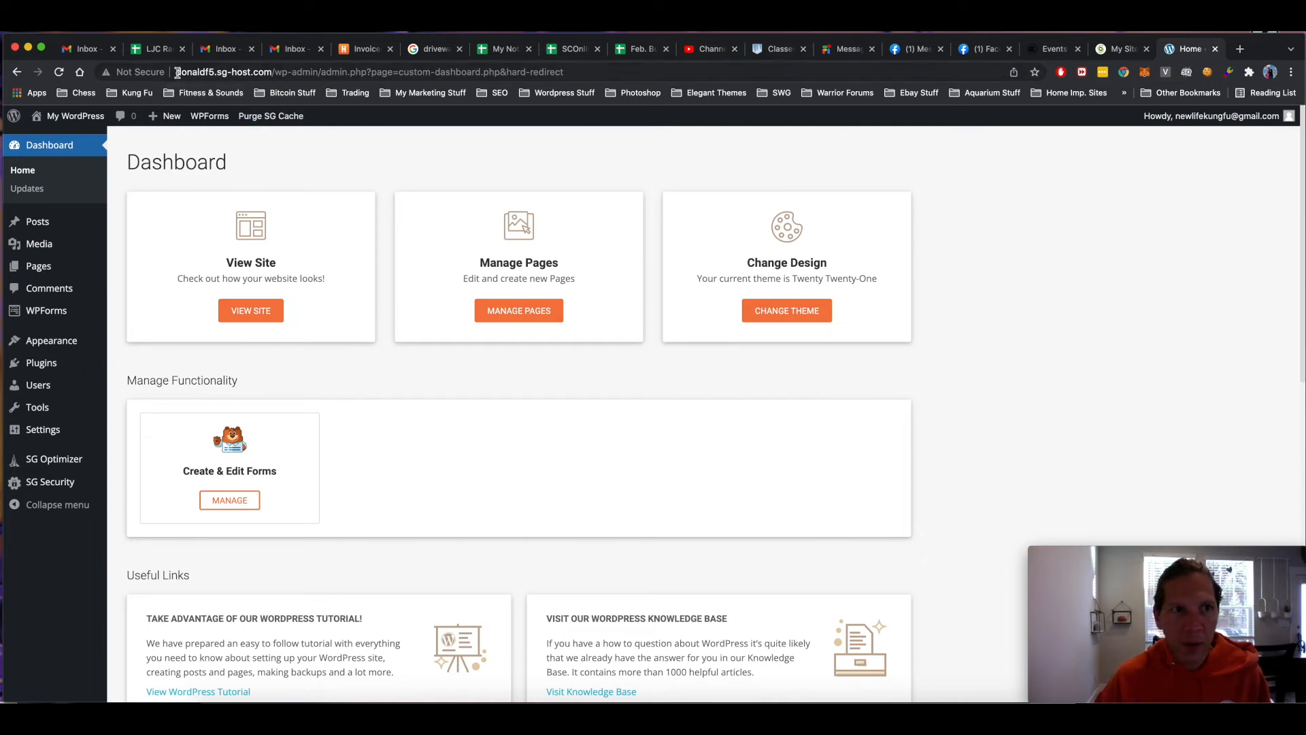
{"action": "left_click_drag", "start_coordinate": [176, 72], "coordinate": [263, 73]}
{"action": "right_click", "coordinate": [264, 72]}
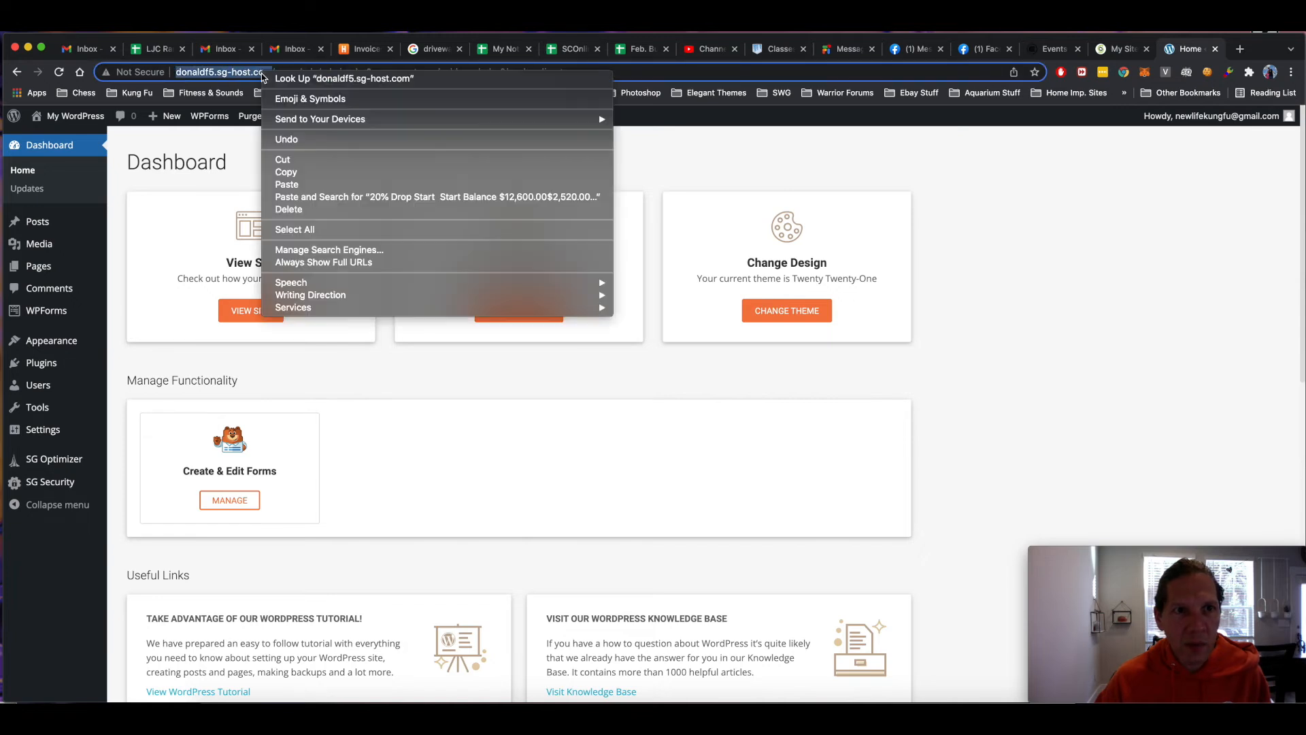
{"action": "left_click", "coordinate": [286, 174]}
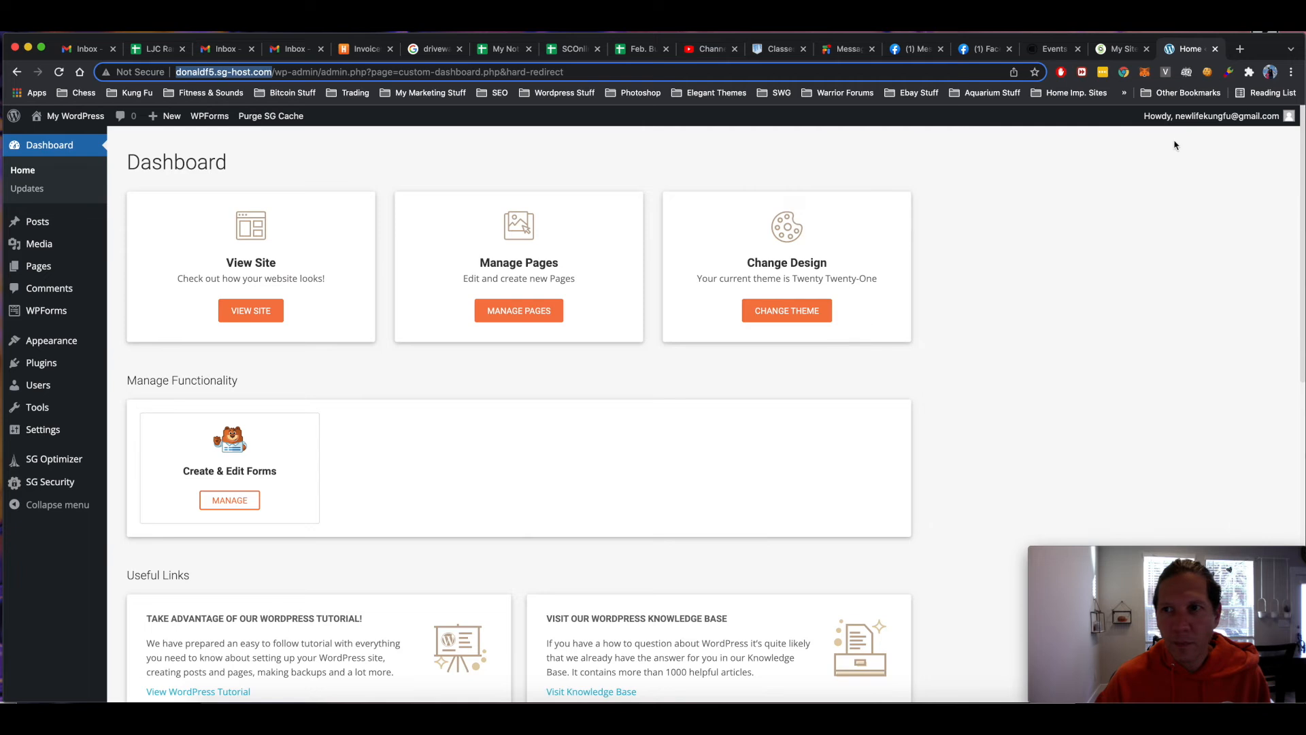
{"action": "mouse_move", "coordinate": [1237, 122]}
{"action": "left_click", "coordinate": [1196, 183]}
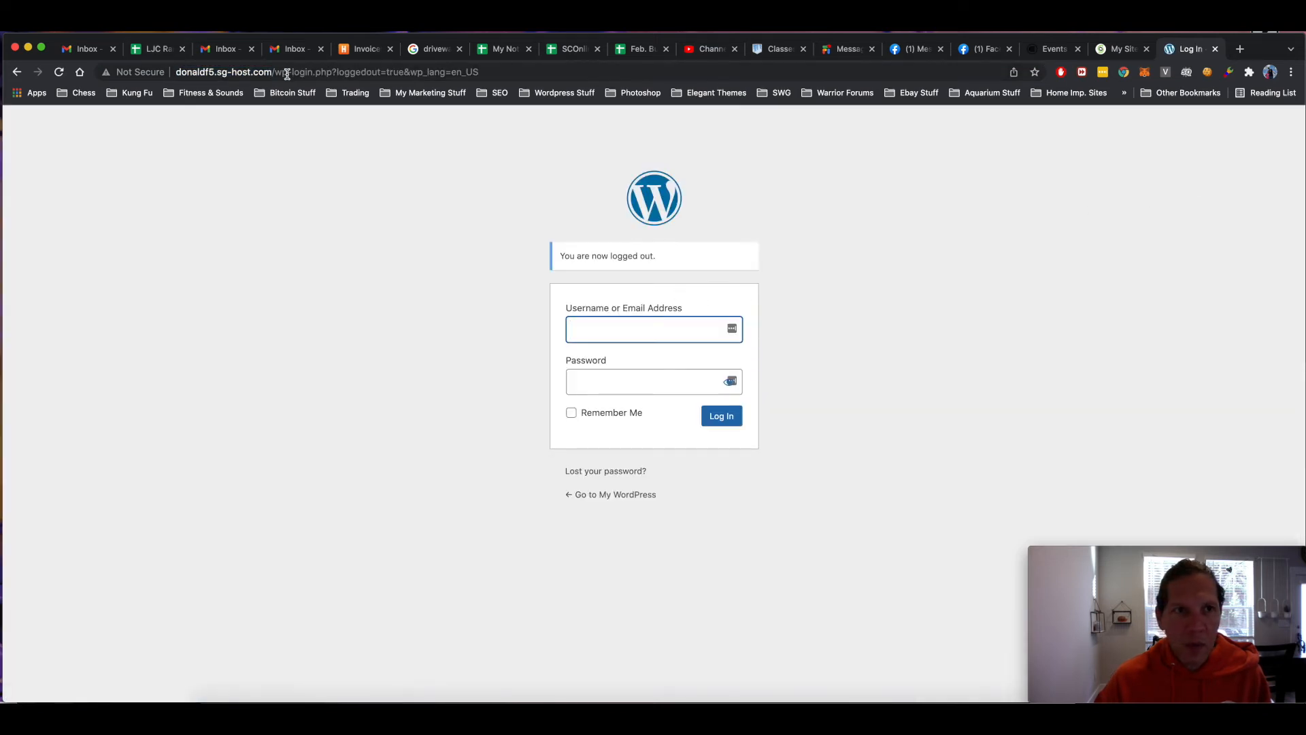
- Trim the URL down to the bare domain and load the site's homepage
{"action": "left_click", "coordinate": [284, 73]}
{"action": "left_click", "coordinate": [276, 74]}
{"action": "left_click_drag", "start_coordinate": [276, 73], "coordinate": [526, 74]}
{"action": "key", "text": "BackSpace"}
{"action": "key", "text": "Return"}
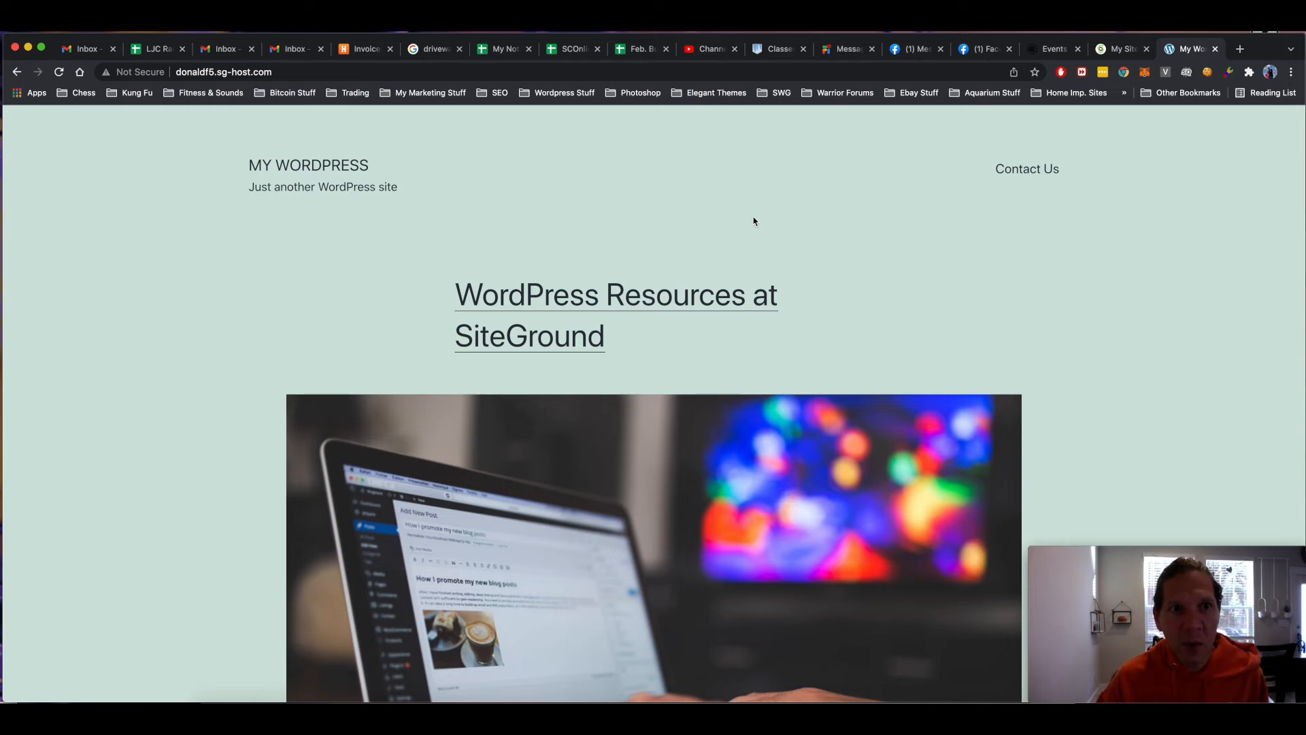
- Scroll the homepage down to the footer widgets and back up to the top
{"action": "scroll", "coordinate": [619, 230], "scroll_direction": "down", "scroll_amount": 1}
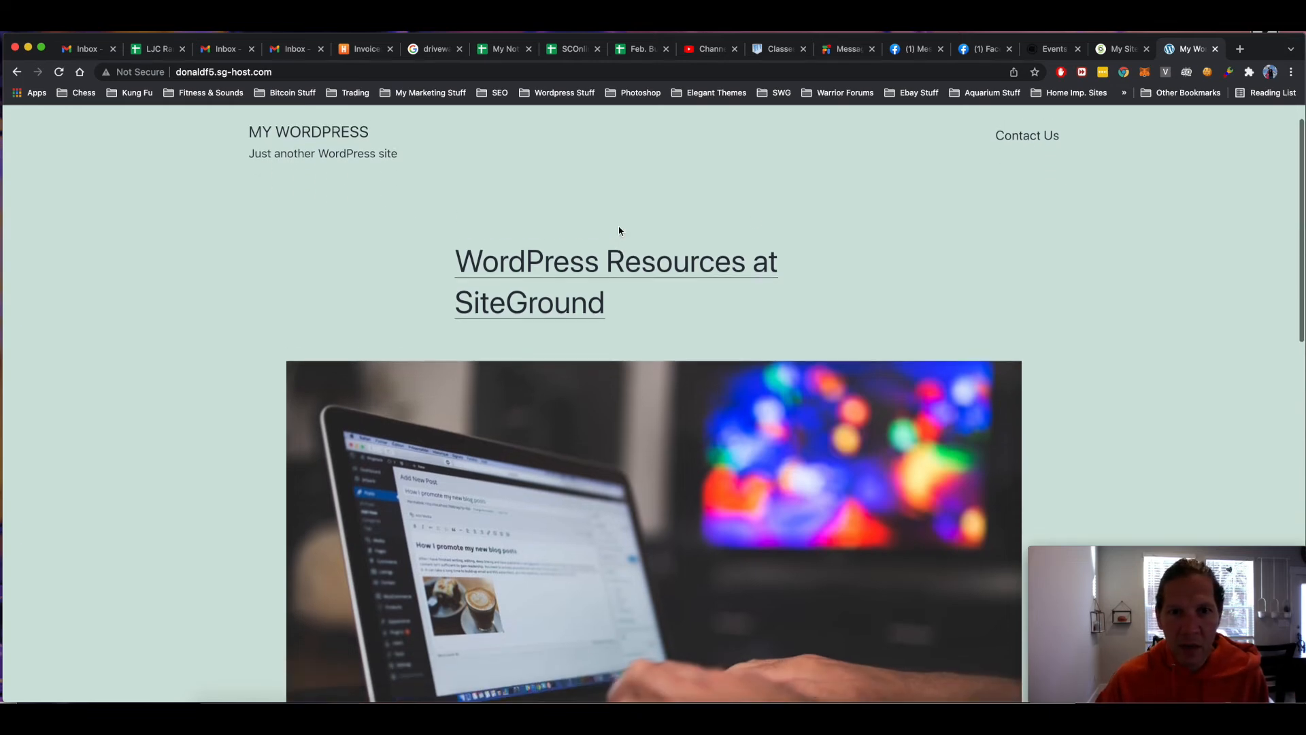
{"action": "scroll", "coordinate": [619, 230], "scroll_direction": "down", "scroll_amount": 15}
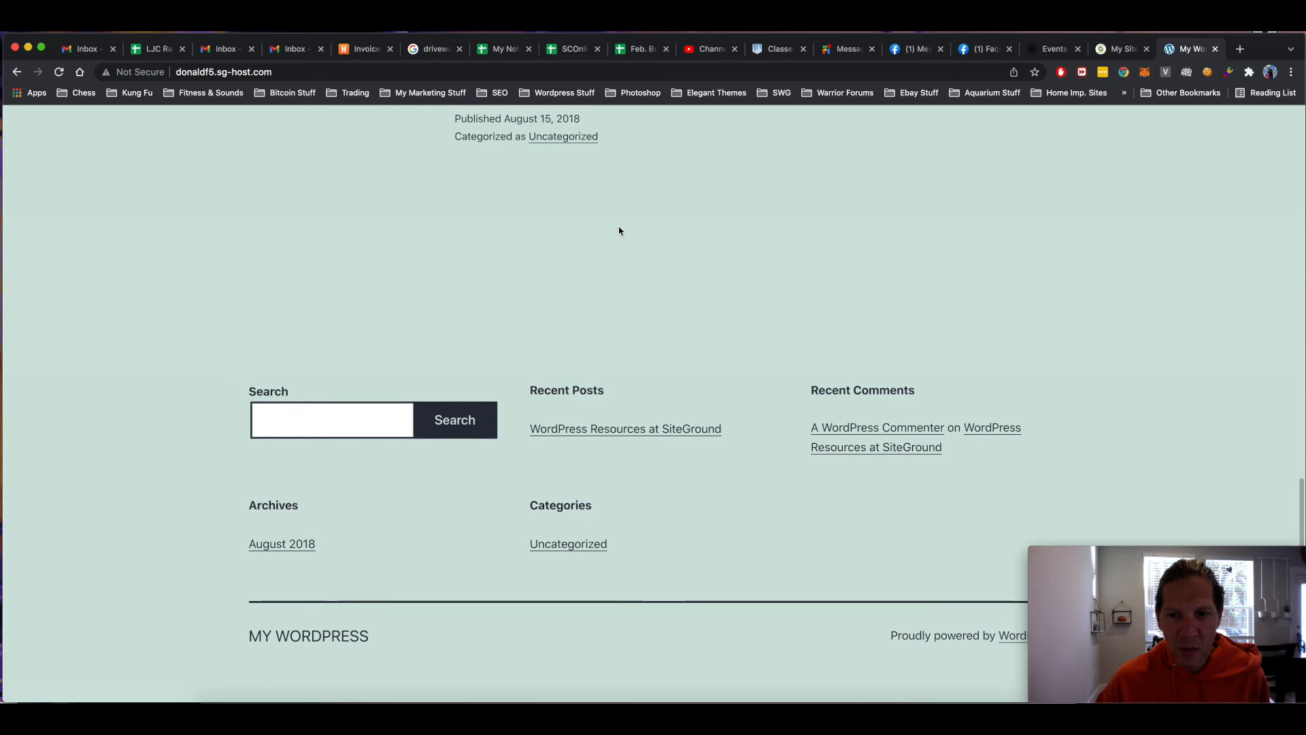
{"action": "scroll", "coordinate": [619, 230], "scroll_direction": "up", "scroll_amount": 16}
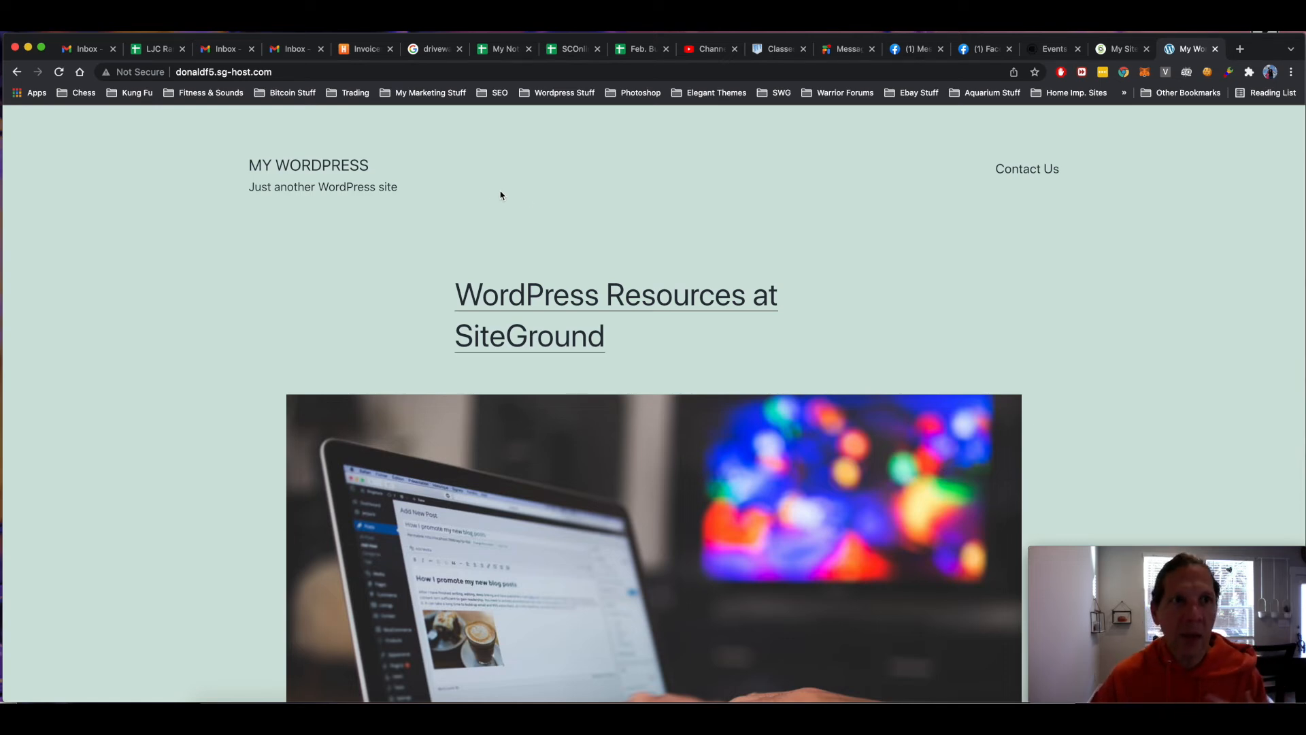
{"action": "left_click", "coordinate": [270, 71]}
- Append /wp-admin to the site URL to reach the login page
{"action": "left_click", "coordinate": [315, 72]}
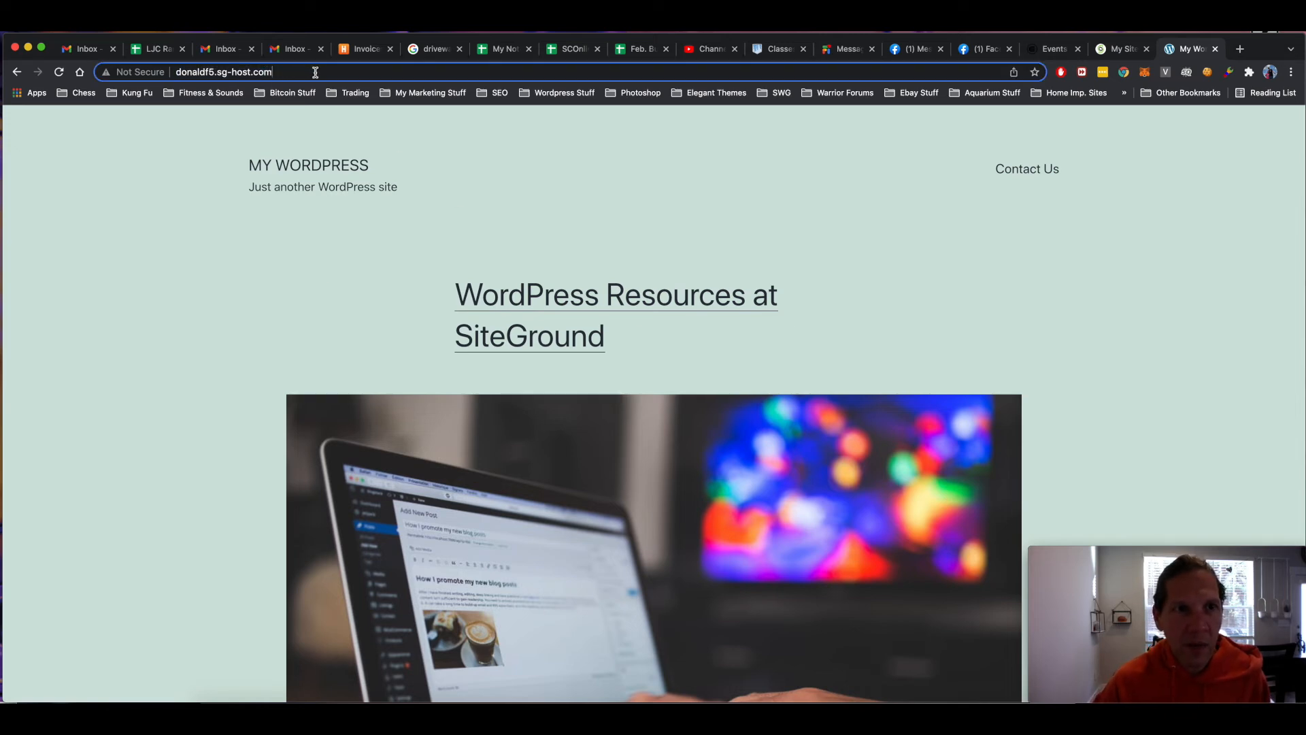
{"action": "type", "text": "/"}
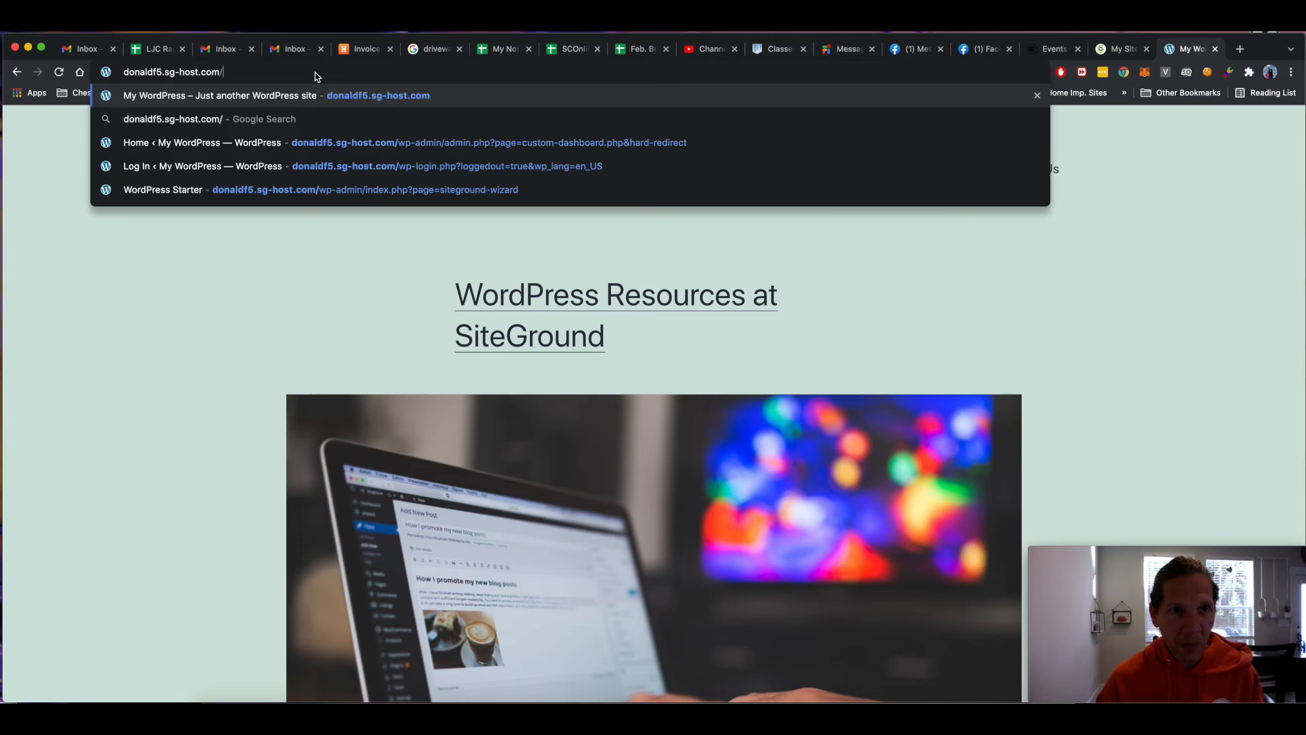
{"action": "type", "text": "wp"}
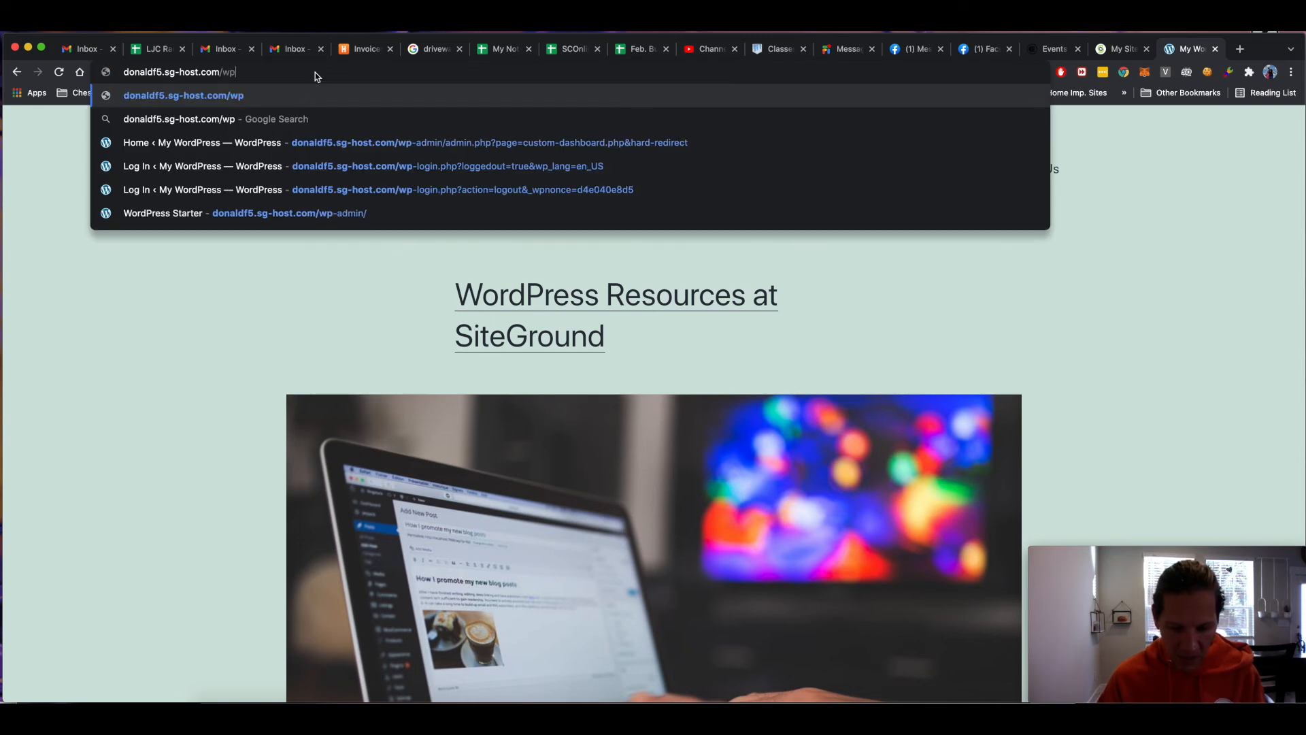
{"action": "type", "text": "-admin"}
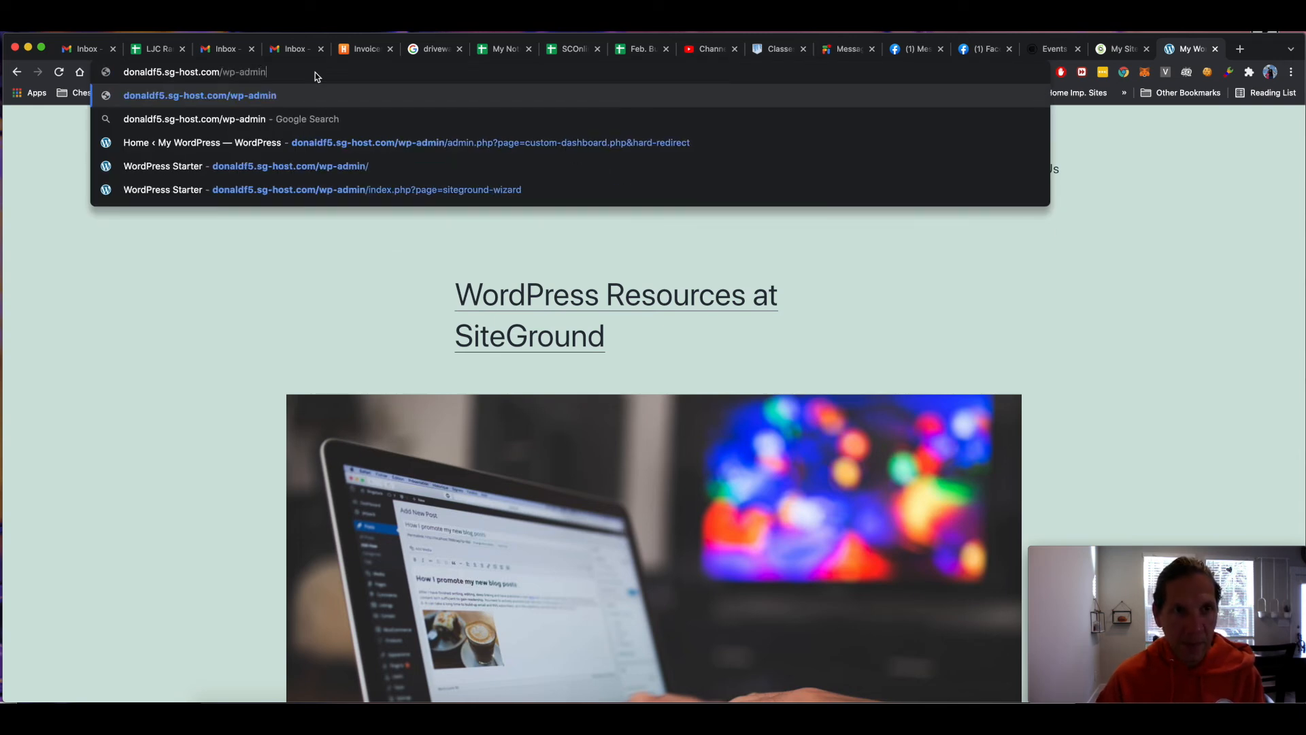
{"action": "key", "text": "Return"}
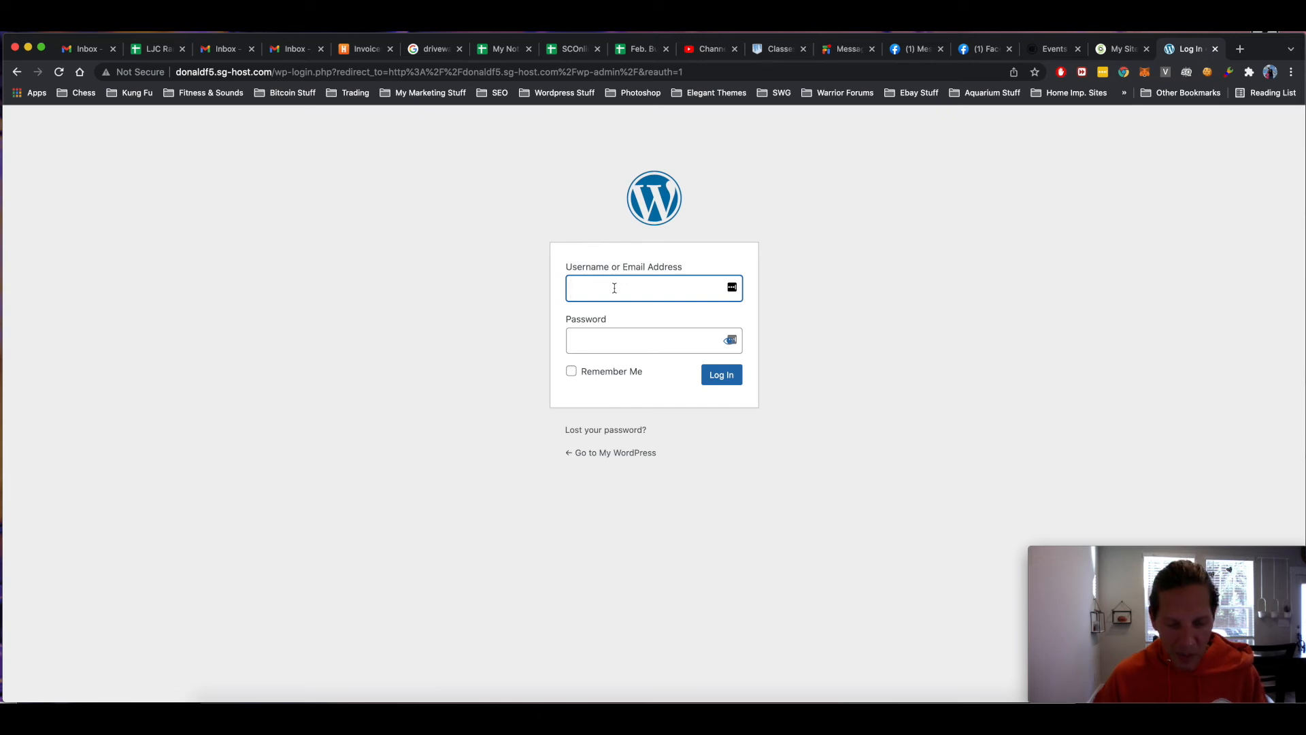
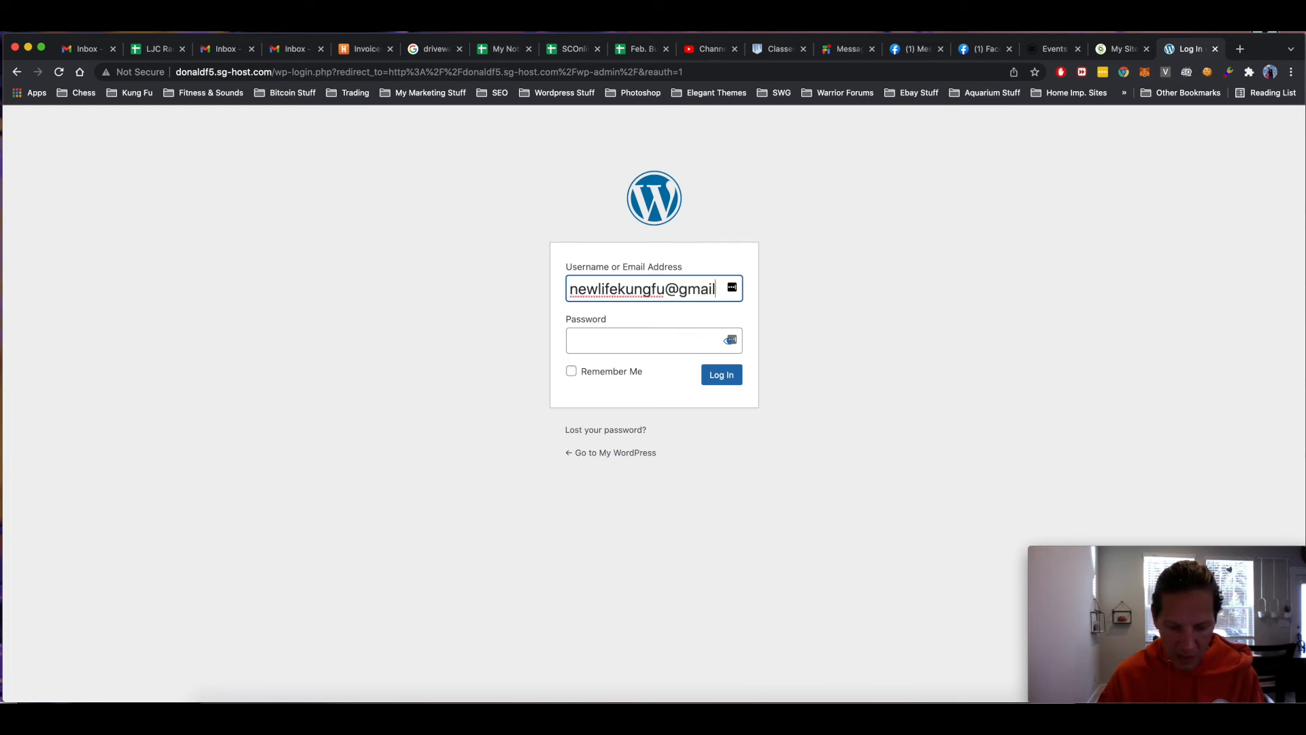
- Log in with the administrator's email address and password
{"action": "key", "text": "Tab"}
{"action": "type", "text": "*********"}
{"action": "left_click", "coordinate": [726, 382]}
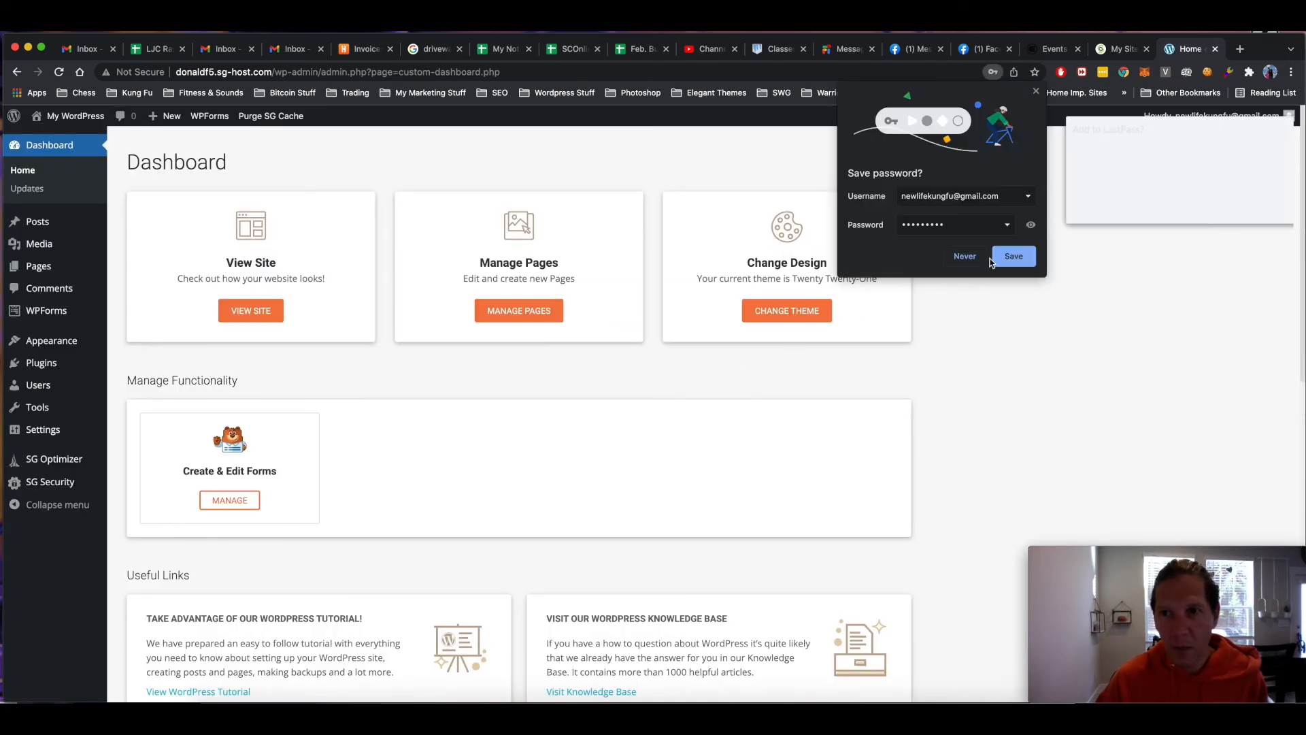
- Decline Chrome's password save and add the login to LastPass instead
{"action": "left_click", "coordinate": [973, 258]}
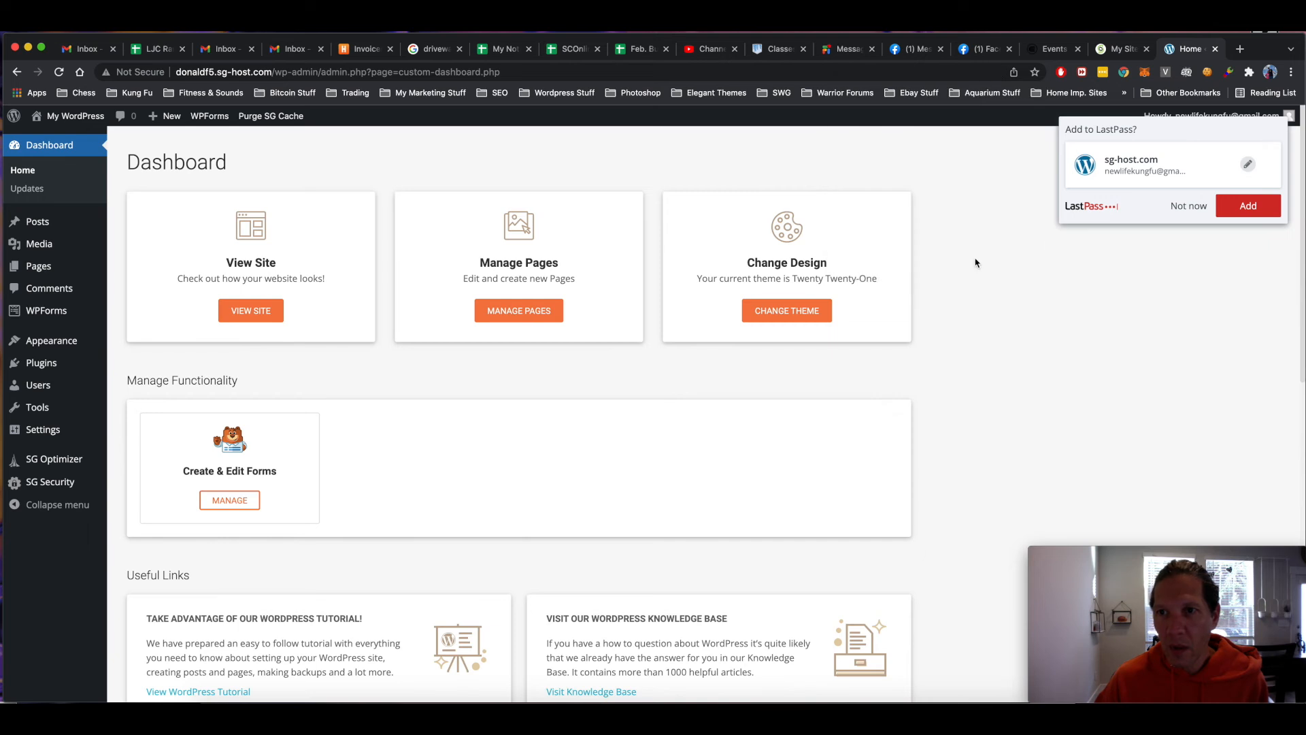
{"action": "left_click", "coordinate": [1248, 206]}
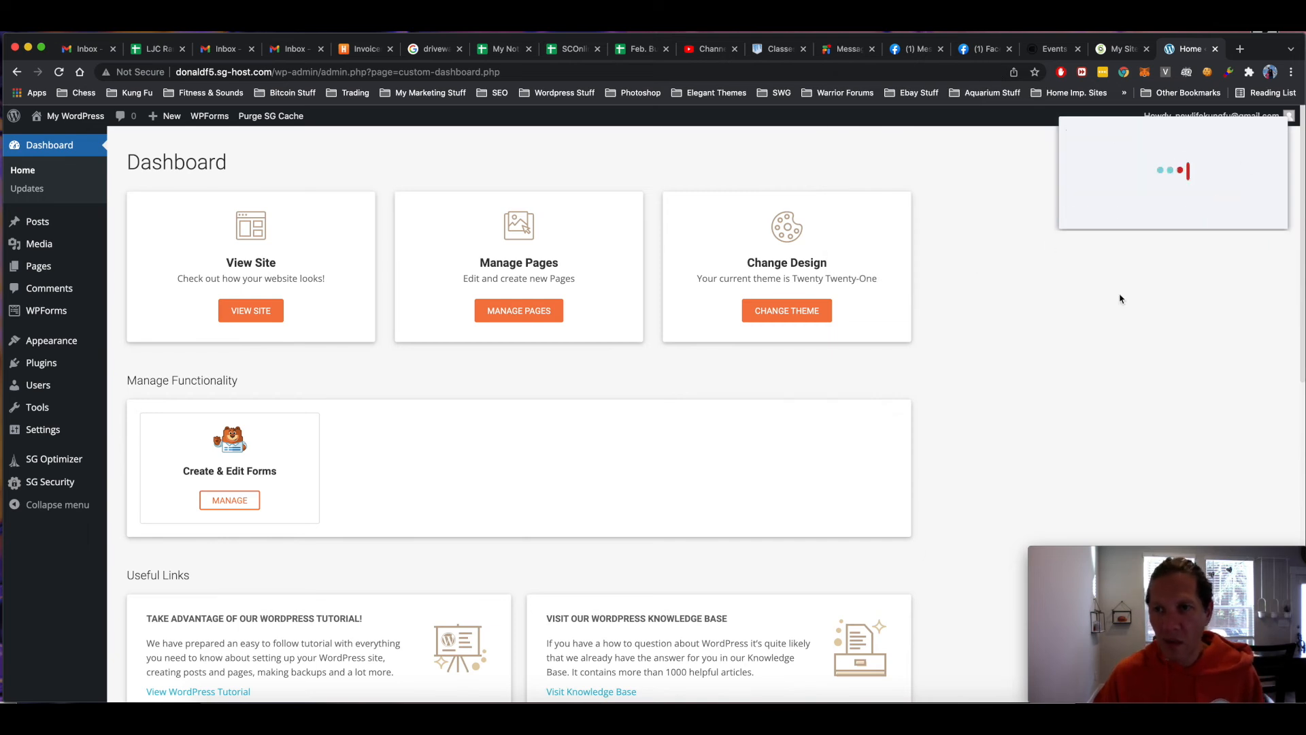